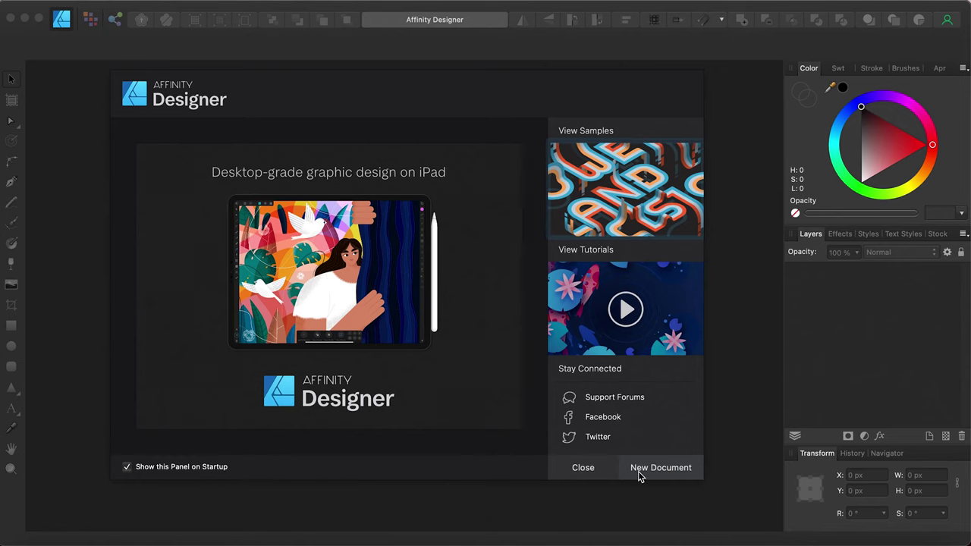
# - Create a new document from the Web preset FHD 1080p, 1920 x 1080 px, with a transparent background
pyautogui.click(639, 469)
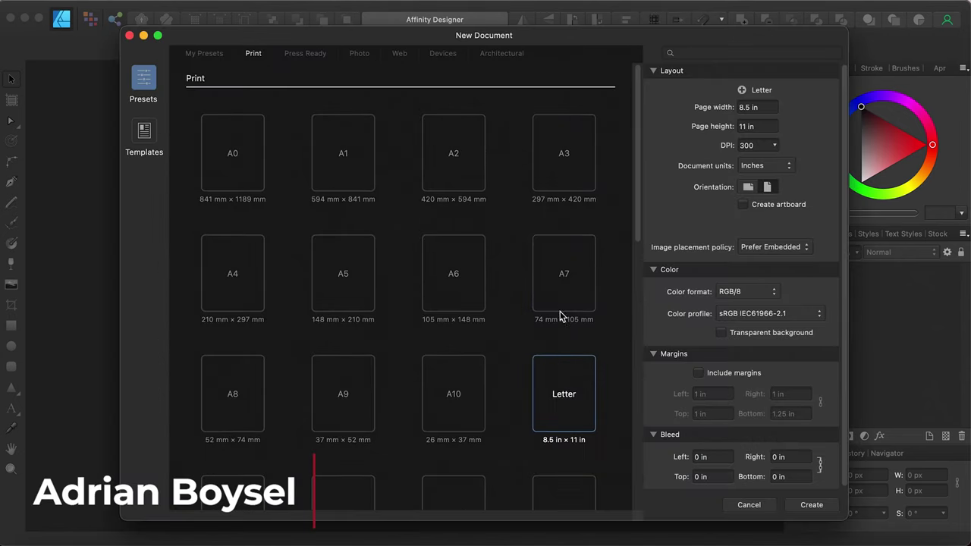
pyautogui.click(399, 54)
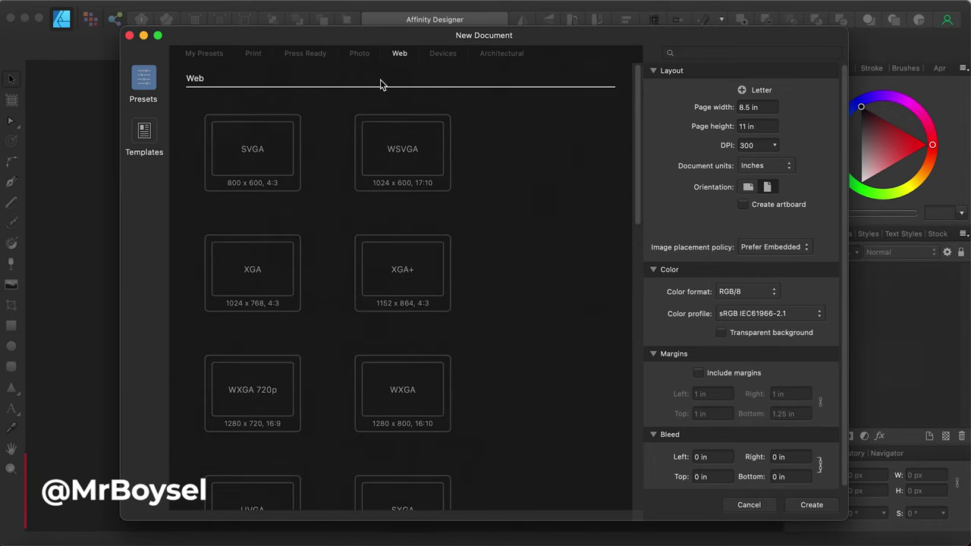
pyautogui.scroll(-5, 349, 186)
pyautogui.scroll(-4, 345, 186)
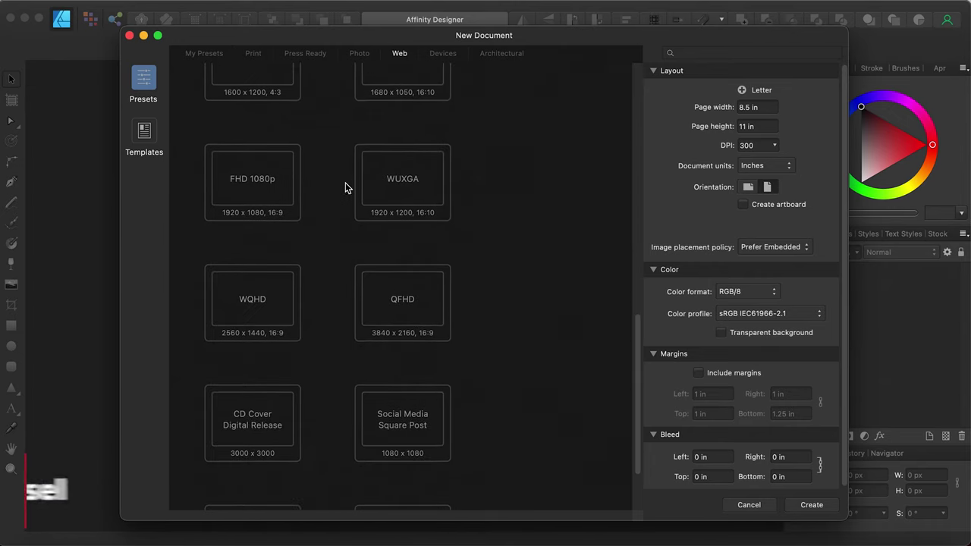
pyautogui.click(253, 95)
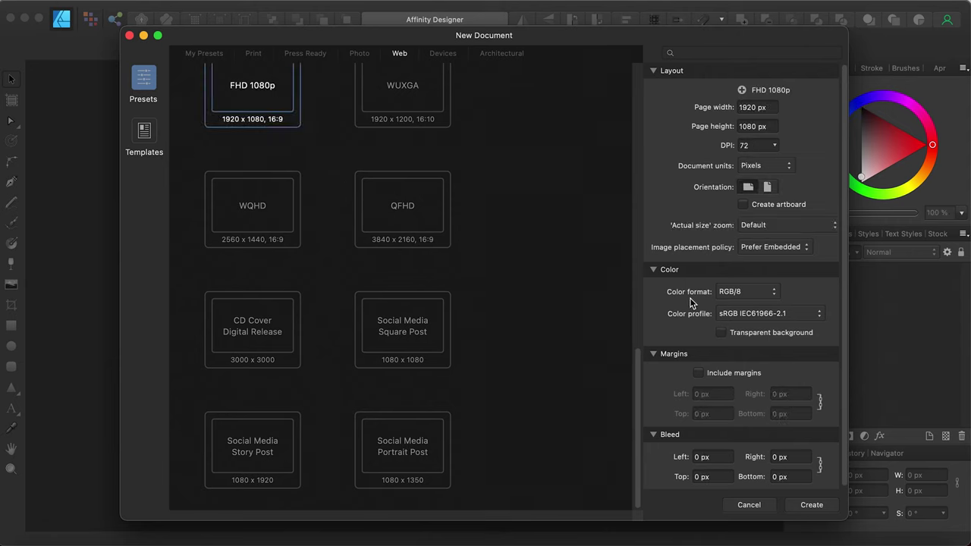
pyautogui.click(721, 333)
pyautogui.scroll(4, 363, 226)
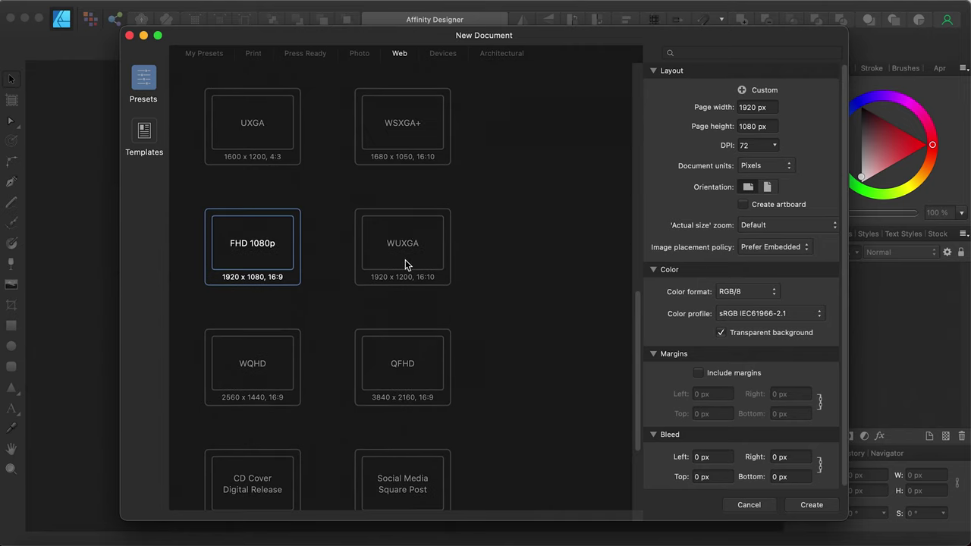
pyautogui.click(812, 506)
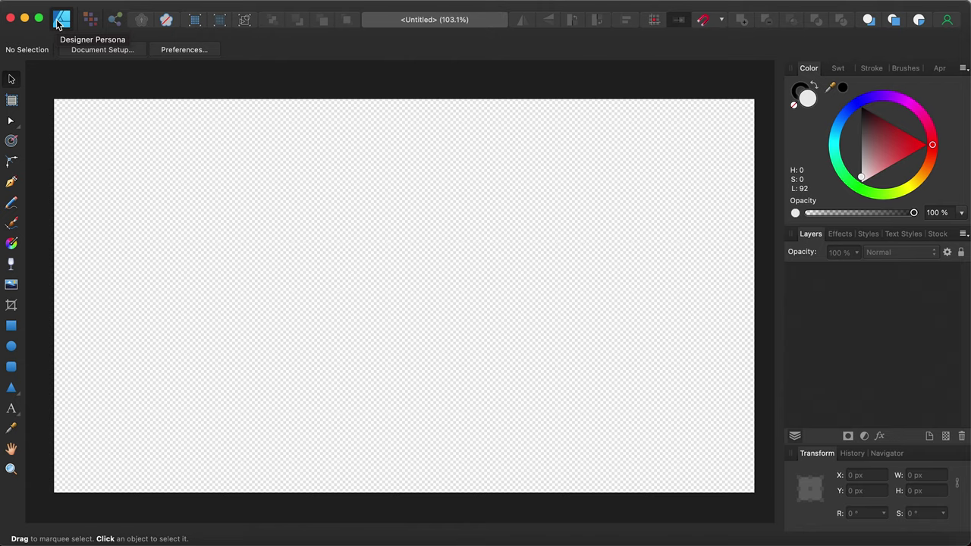
# - View the tool sets of the Pixel and Export Personas, and return to the Designer Persona
pyautogui.click(92, 19)
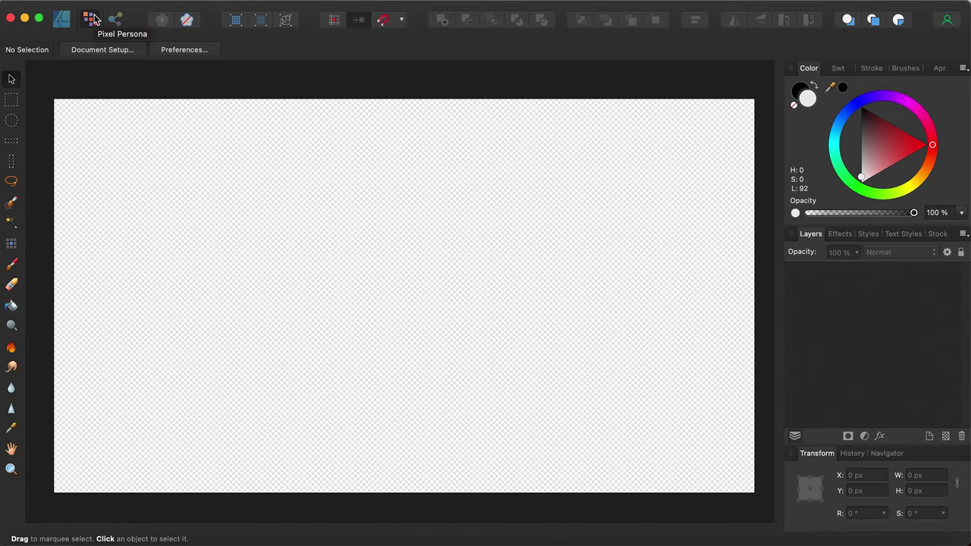
pyautogui.click(116, 19)
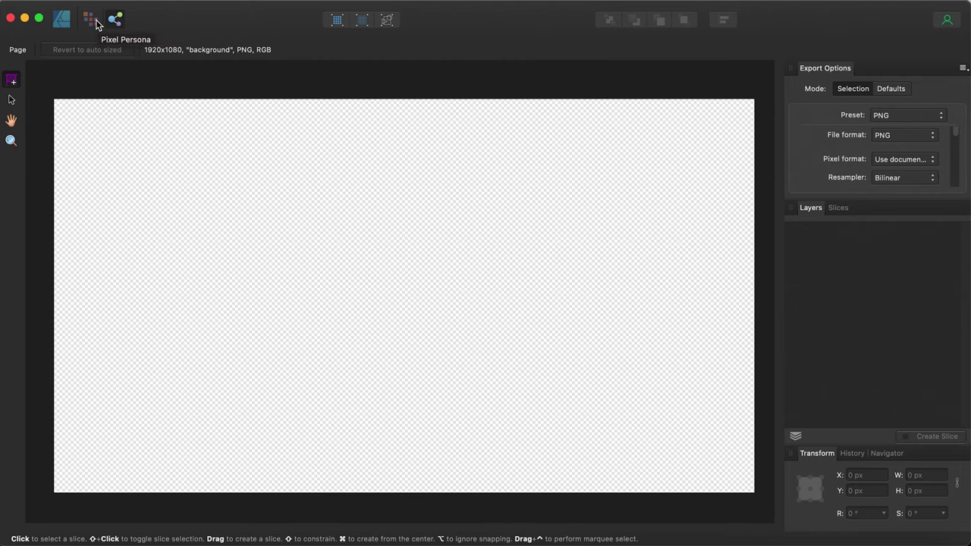
pyautogui.click(90, 21)
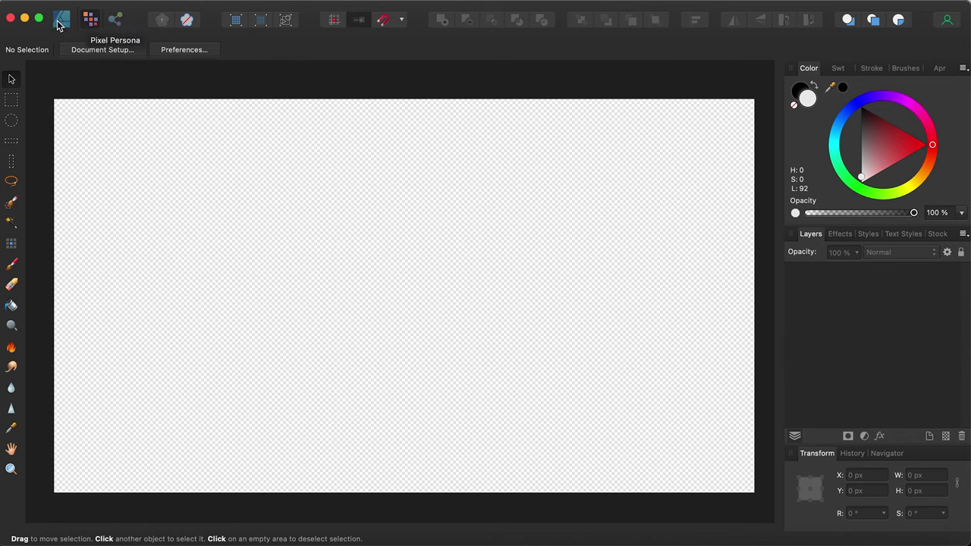
pyautogui.click(61, 21)
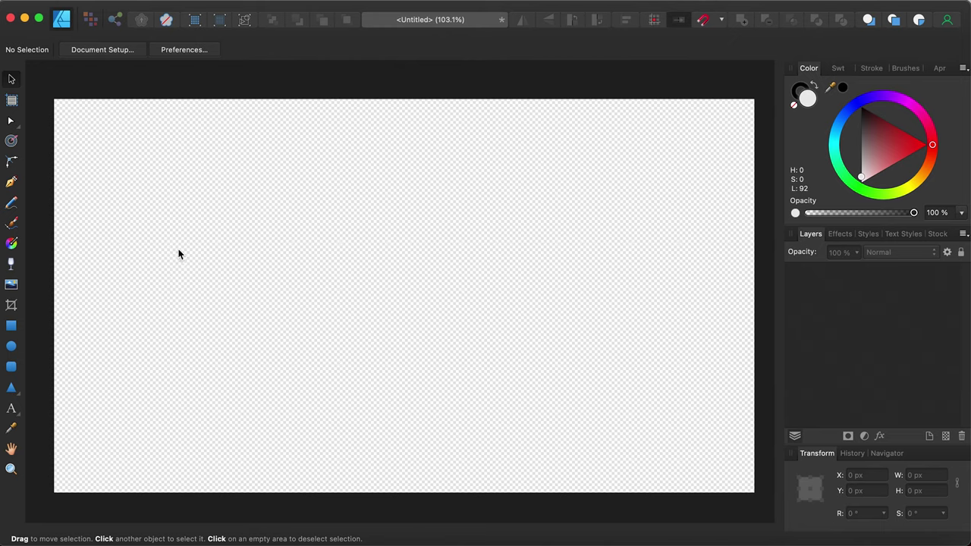
# - Draw a looping black freehand stroke, 16 px wide, across the left half of the page with the Vector Brush
pyautogui.click(11, 122)
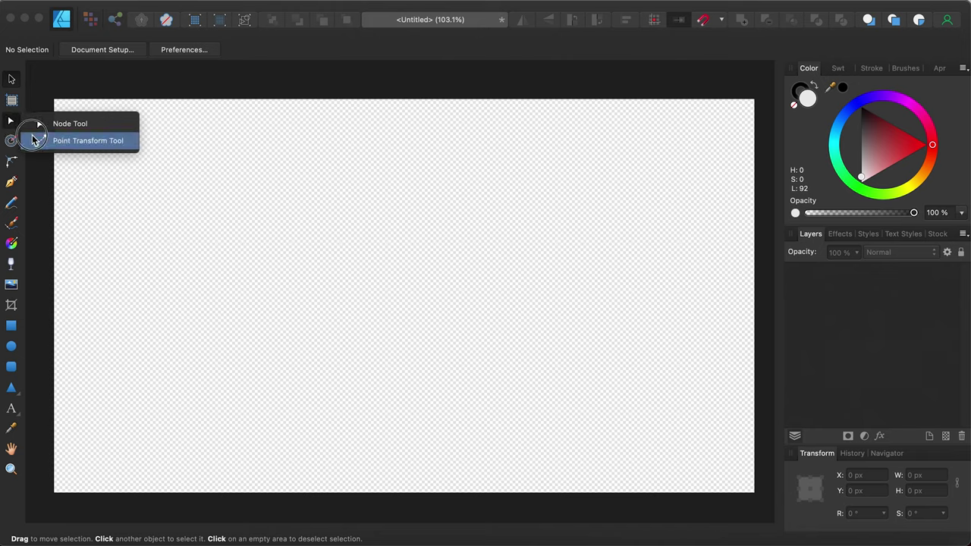
pyautogui.click(36, 124)
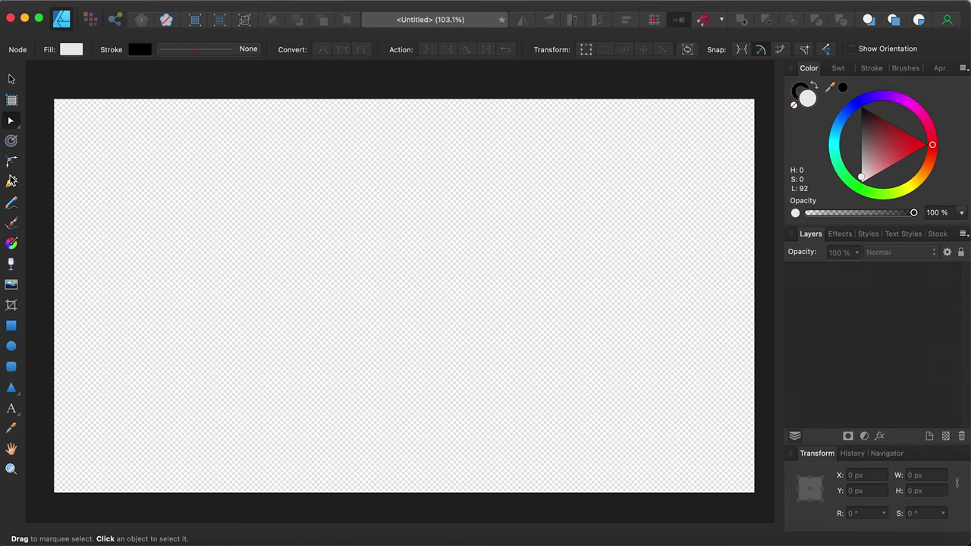
pyautogui.click(11, 223)
pyautogui.moveTo(102, 234)
pyautogui.mouseDown()
pyautogui.moveTo(114, 195)
pyautogui.moveTo(157, 179)
pyautogui.moveTo(221, 283)
pyautogui.moveTo(326, 208)
pyautogui.moveTo(174, 315)
pyautogui.moveTo(287, 414)
pyautogui.moveTo(361, 370)
pyautogui.mouseUp()
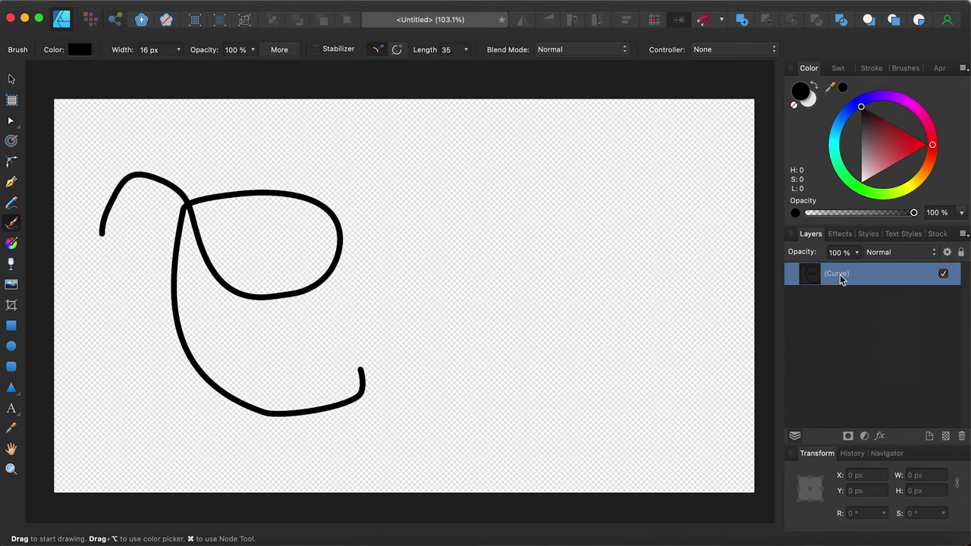
# - Reshape the looping curve with the Node tool by moving its crossing node, lower-left segment and starting end point
pyautogui.click(11, 162)
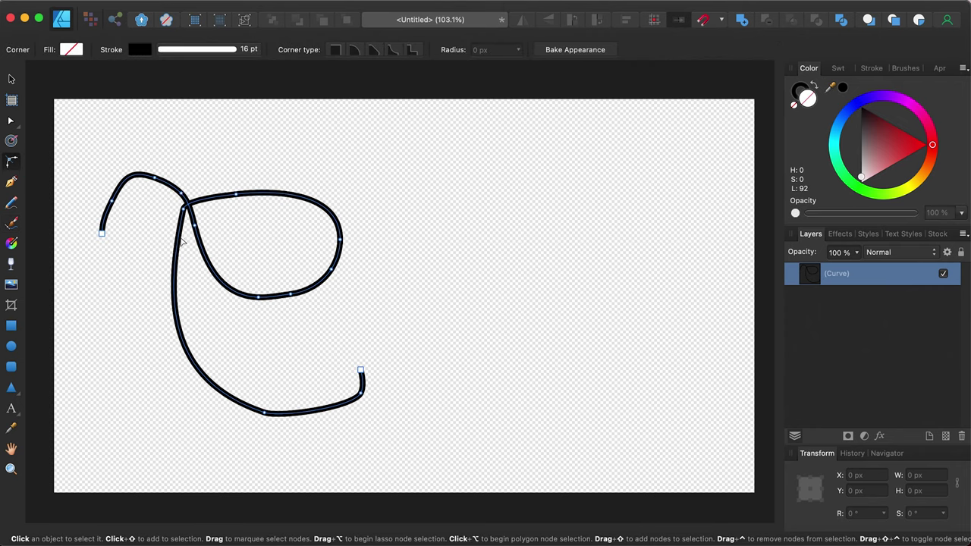
pyautogui.click(183, 211)
pyautogui.click(19, 166)
pyautogui.click(12, 121)
pyautogui.moveTo(182, 208); pyautogui.dragTo(129, 293)
pyautogui.moveTo(167, 381); pyautogui.dragTo(306, 337)
pyautogui.moveTo(101, 233); pyautogui.dragTo(136, 251)
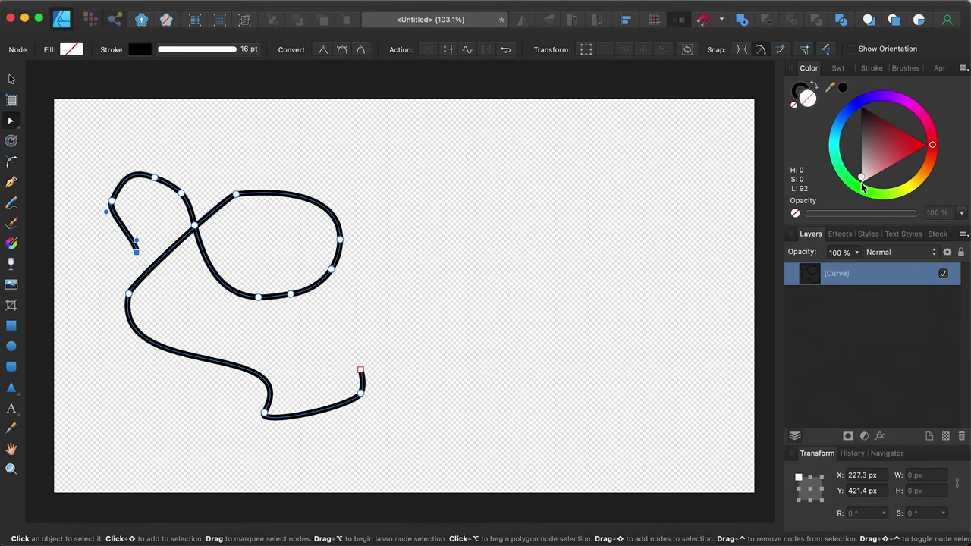
# - Look through the edit history, Navigator preview, swatches, stroke settings and brush library
pyautogui.click(851, 454)
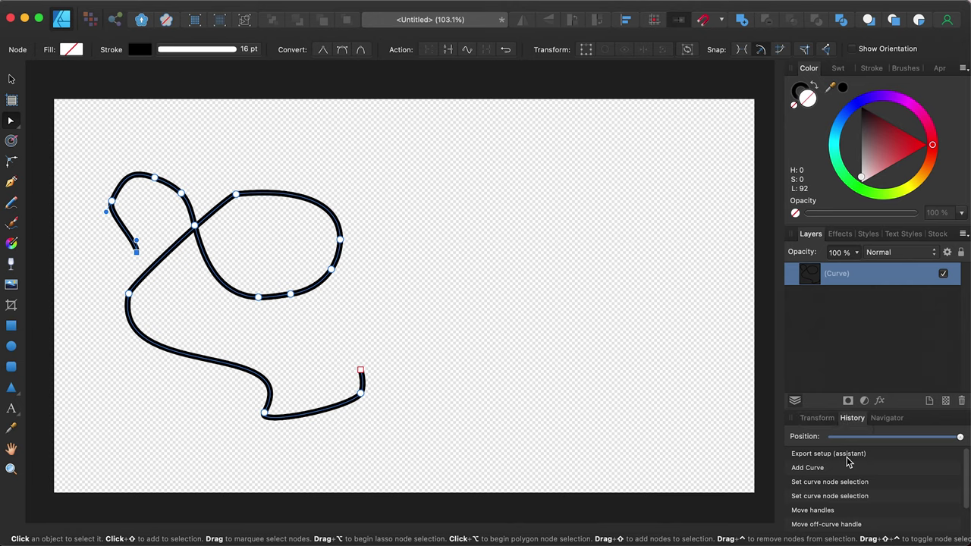
pyautogui.click(885, 418)
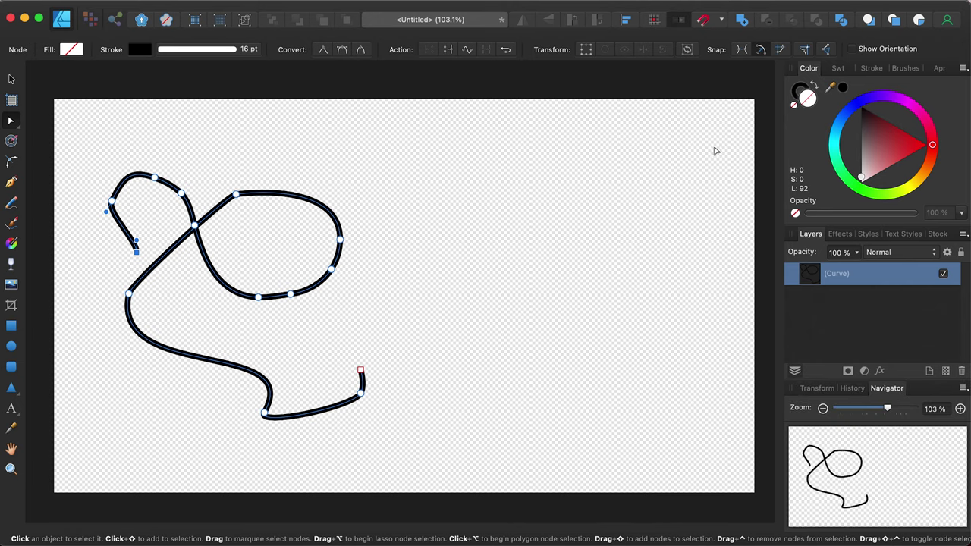
pyautogui.click(838, 69)
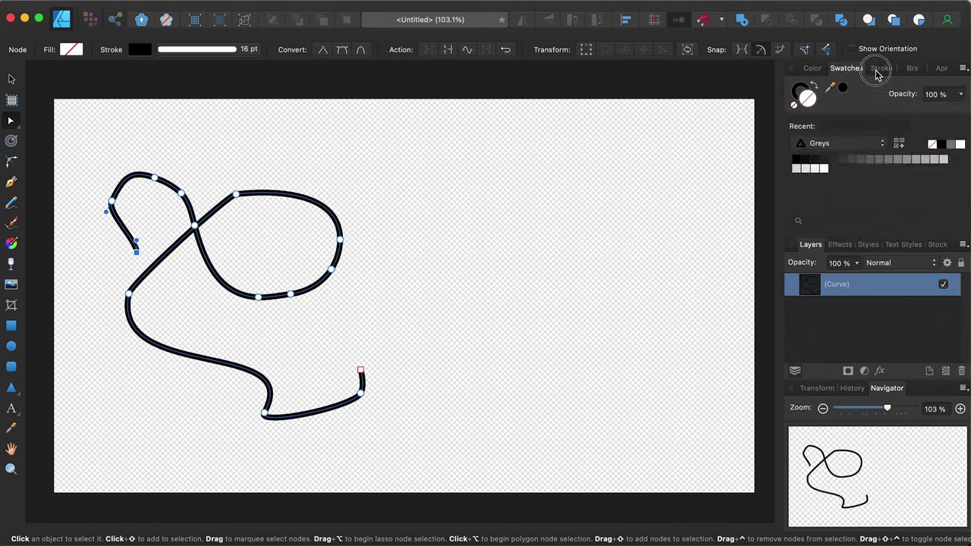
pyautogui.click(877, 69)
pyautogui.click(910, 69)
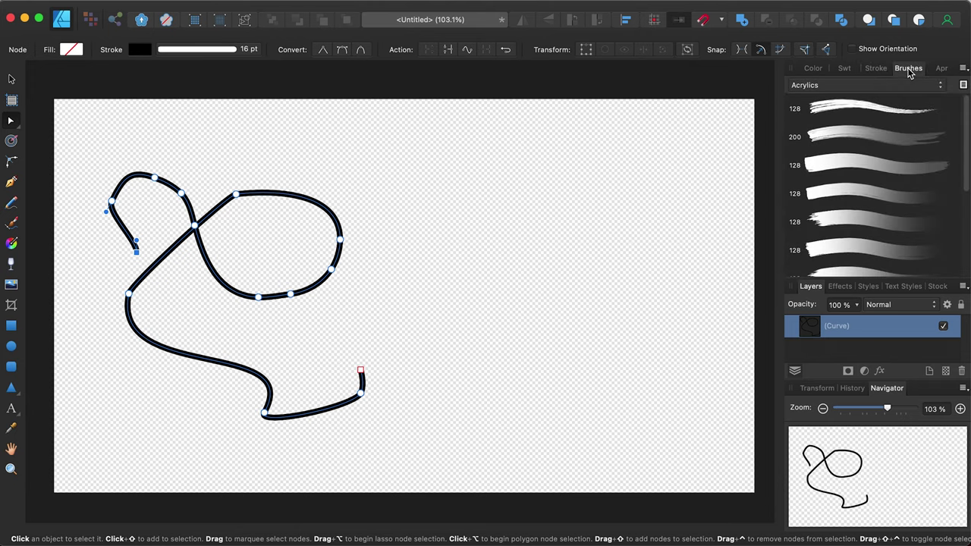
# - Give the curve a solid blue fill (H 234, S 100, L 50) through its Appearance settings
pyautogui.click(941, 68)
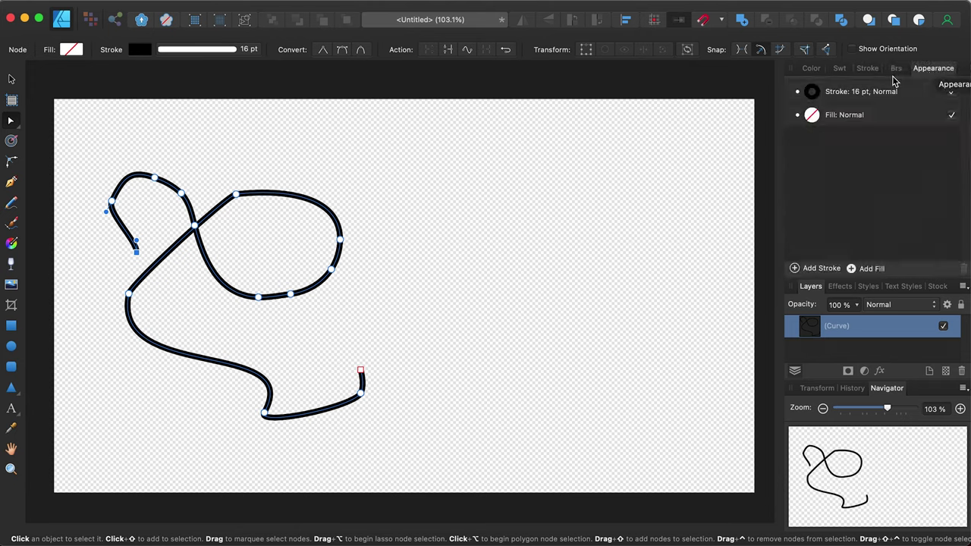
pyautogui.click(815, 115)
pyautogui.click(812, 116)
pyautogui.click(810, 119)
pyautogui.click(789, 189)
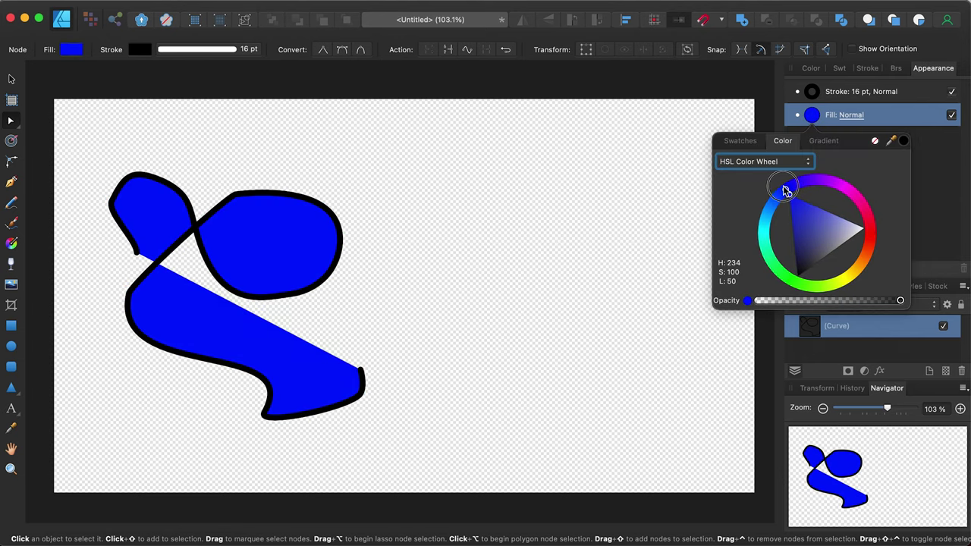
pyautogui.click(941, 182)
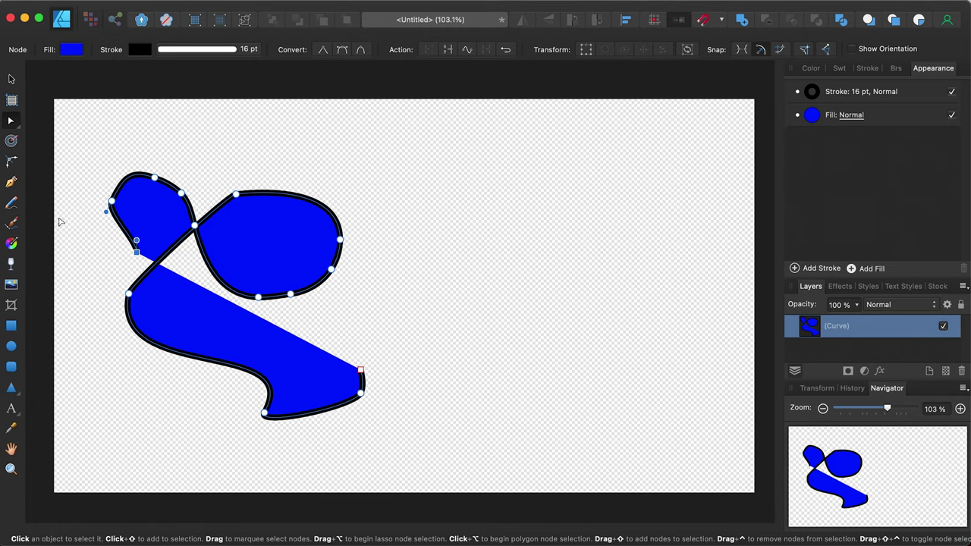
# - Draw a large blue square on the right half of the page and a small flat ellipse above the curve
pyautogui.click(11, 326)
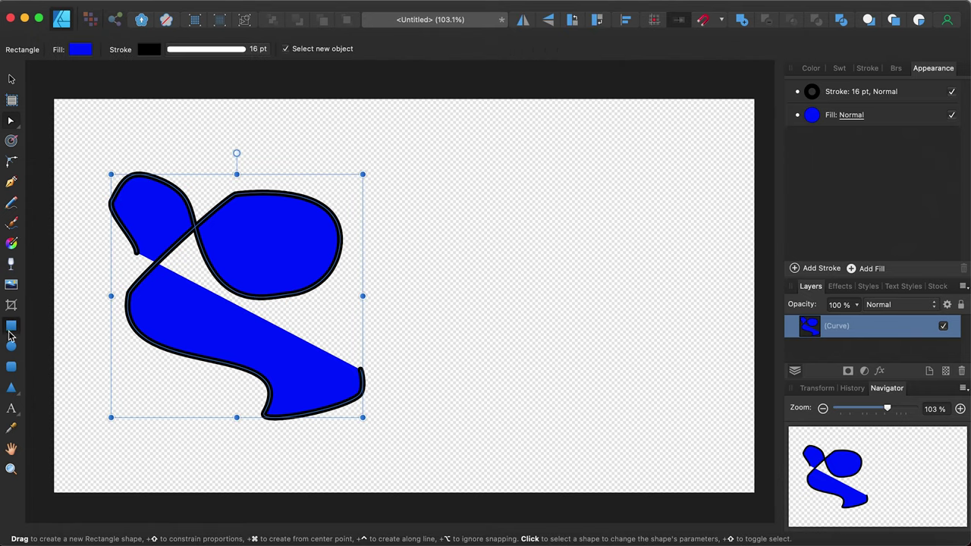
pyautogui.moveTo(460, 190); pyautogui.dragTo(662, 392)
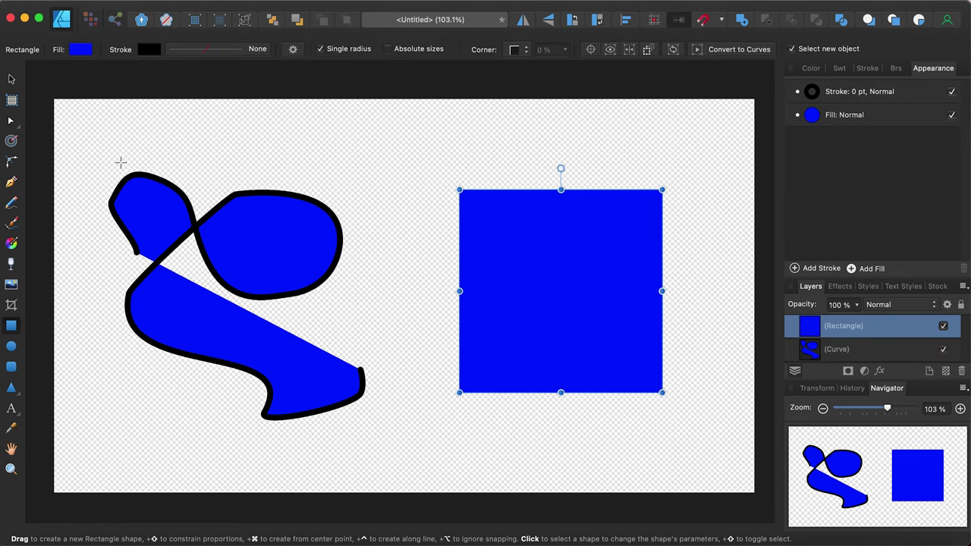
pyautogui.click(10, 347)
pyautogui.moveTo(288, 126); pyautogui.dragTo(397, 143)
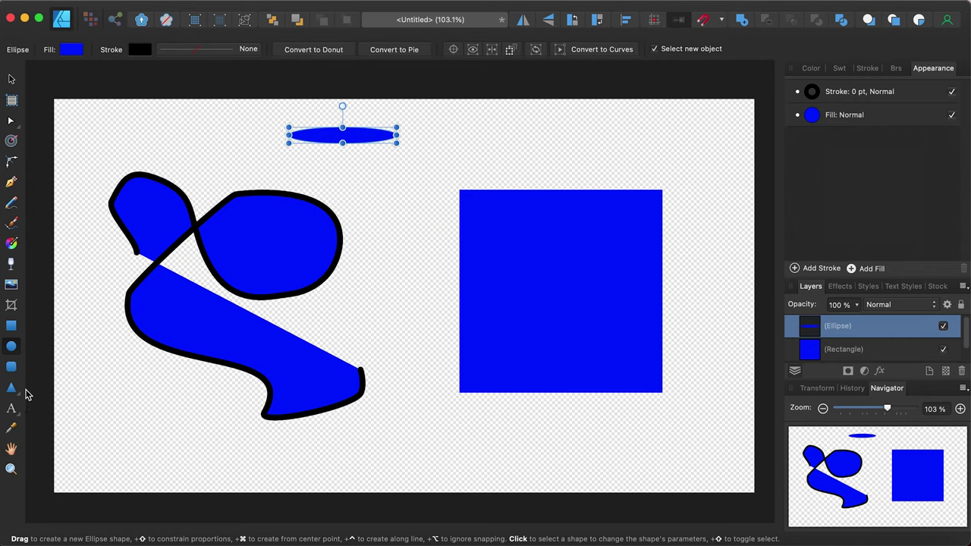
pyautogui.click(17, 396)
pyautogui.click(18, 396)
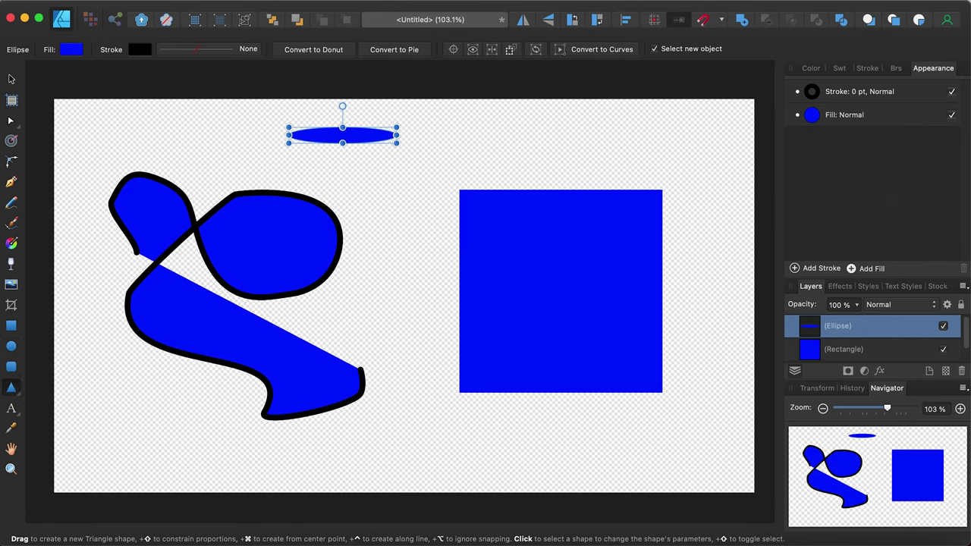
pyautogui.click(11, 182)
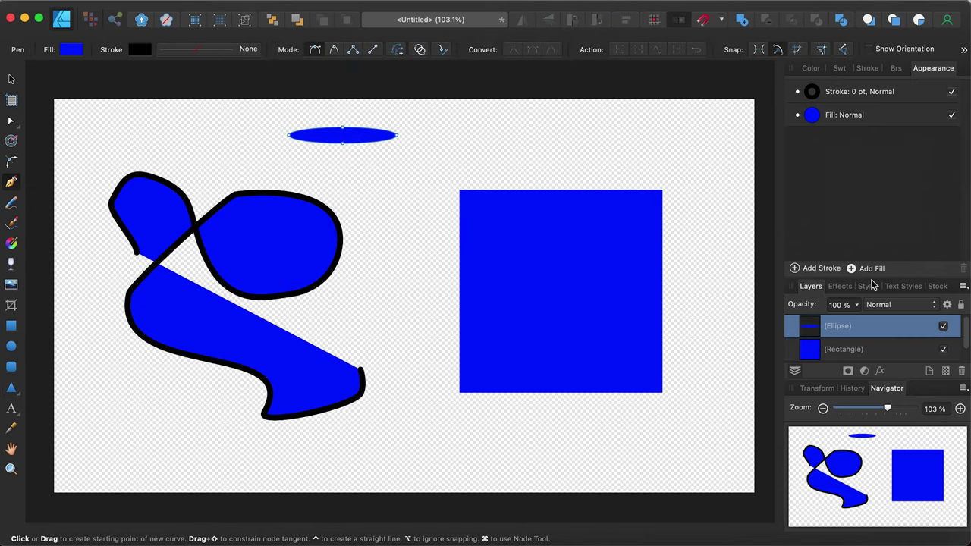
# - Enlarge the layer list to show all layers, and select the rectangle, curve and ellipse layers in turn, ending on the ellipse
pyautogui.moveTo(869, 278); pyautogui.dragTo(865, 225)
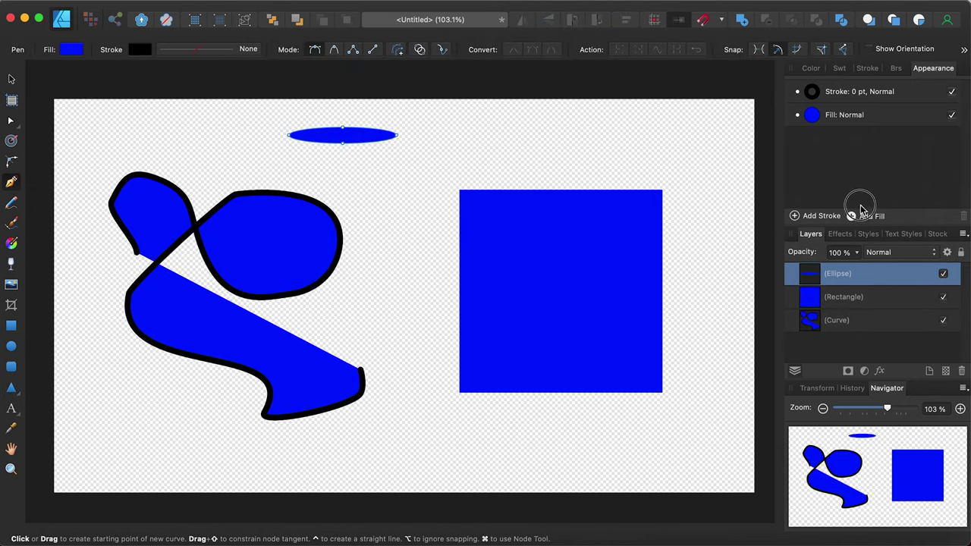
pyautogui.click(869, 302)
pyautogui.click(876, 324)
pyautogui.click(874, 302)
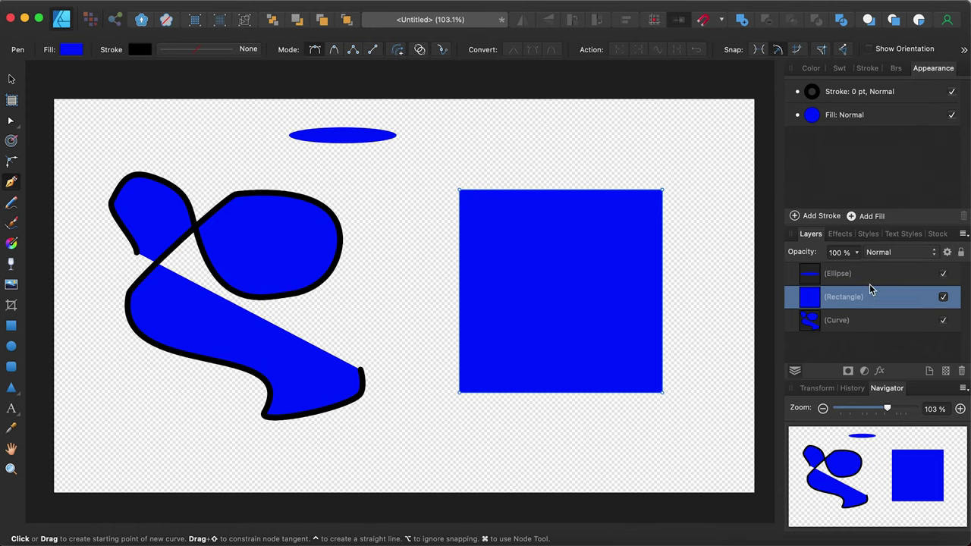
pyautogui.click(870, 283)
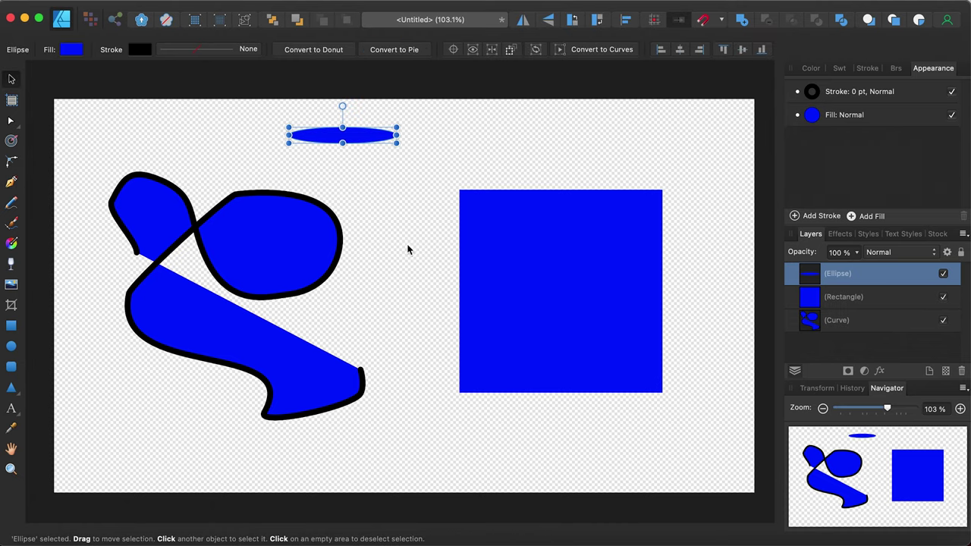
# - Deselect everything, pan the canvas, zoom out to 20%, back in to 50%, and fit the page to the window
pyautogui.click(407, 249)
pyautogui.press('space')
pyautogui.moveTo(412, 250); pyautogui.dragTo(376, 244)
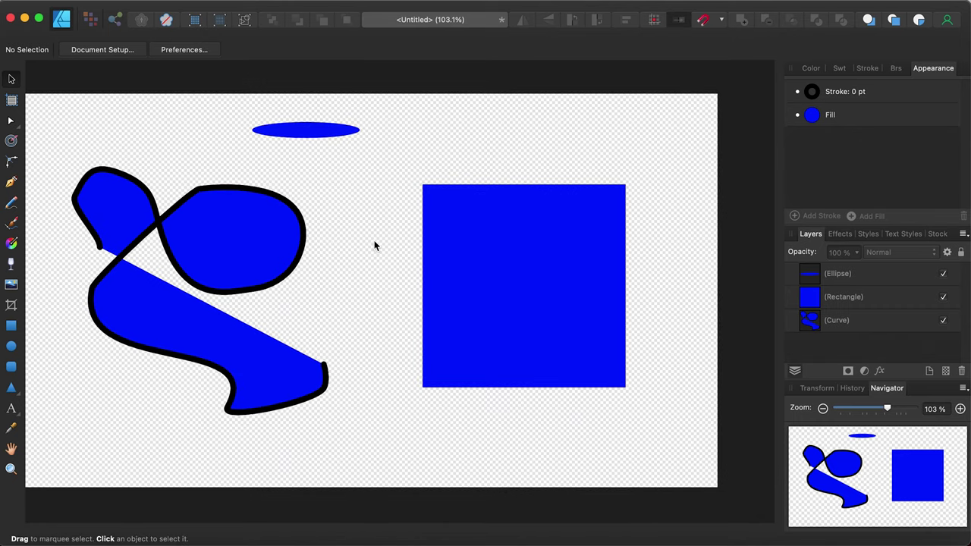
pyautogui.press('super+1')
pyautogui.press('super+minus')
pyautogui.press('super+minus')
pyautogui.press('super+minus')
pyautogui.press('super+minus')
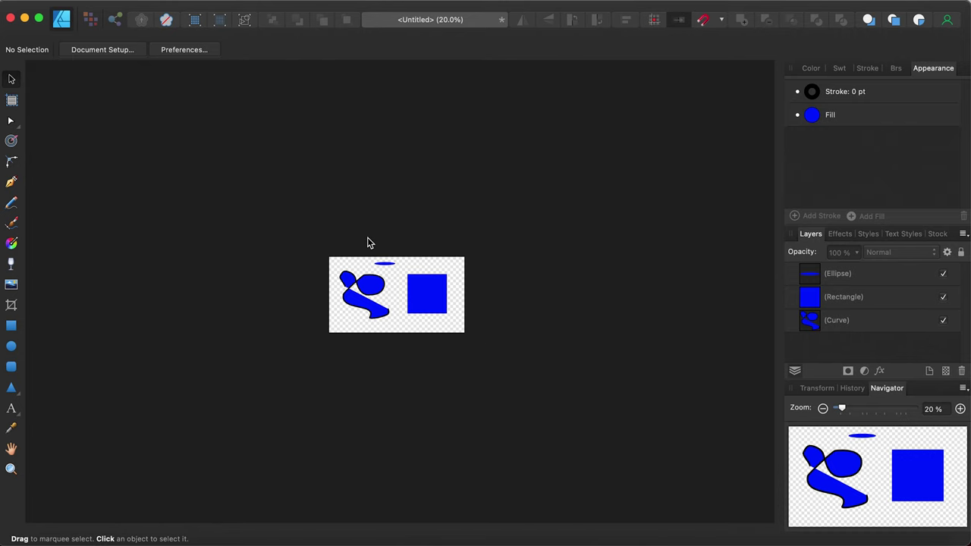
pyautogui.press('super+plus')
pyautogui.press('super+plus')
pyautogui.press('super+plus')
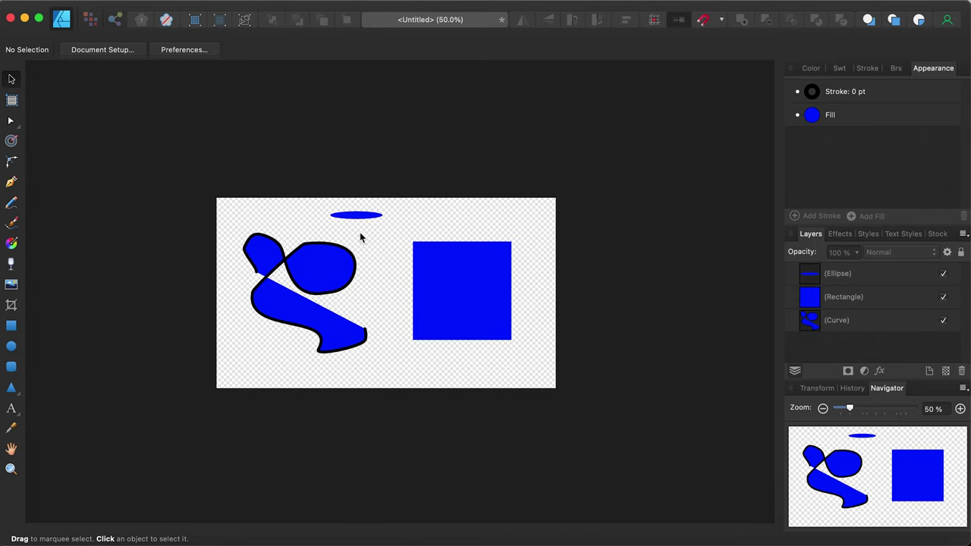
pyautogui.press('super+0')
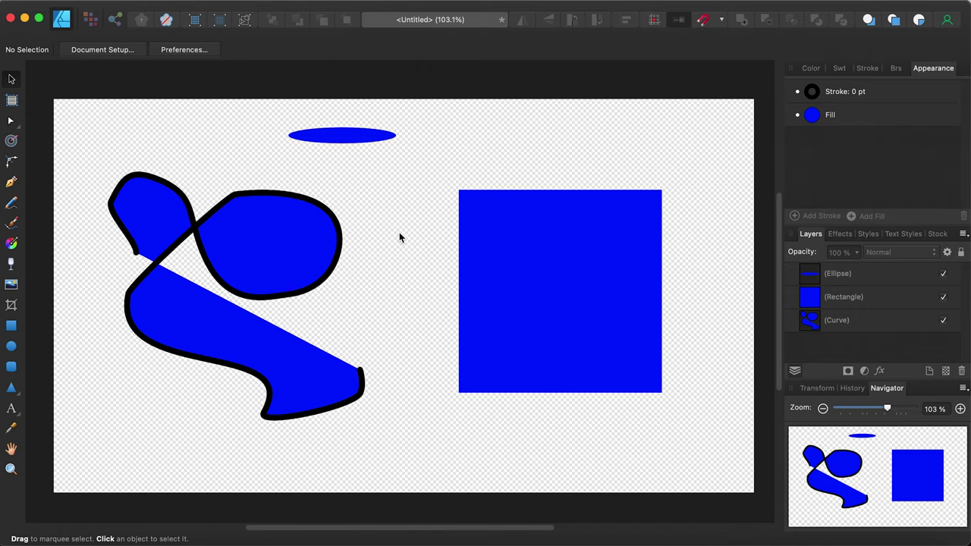
# - Fill the large square on the right half of the page with black and sample the curve's blue with the colour picker
pyautogui.click(549, 268)
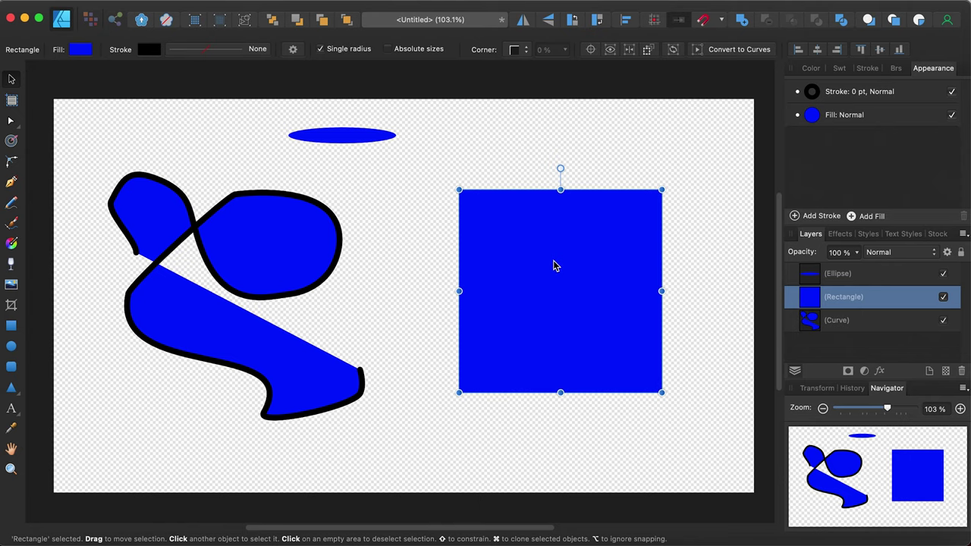
pyautogui.click(809, 70)
pyautogui.moveTo(860, 135); pyautogui.dragTo(894, 137)
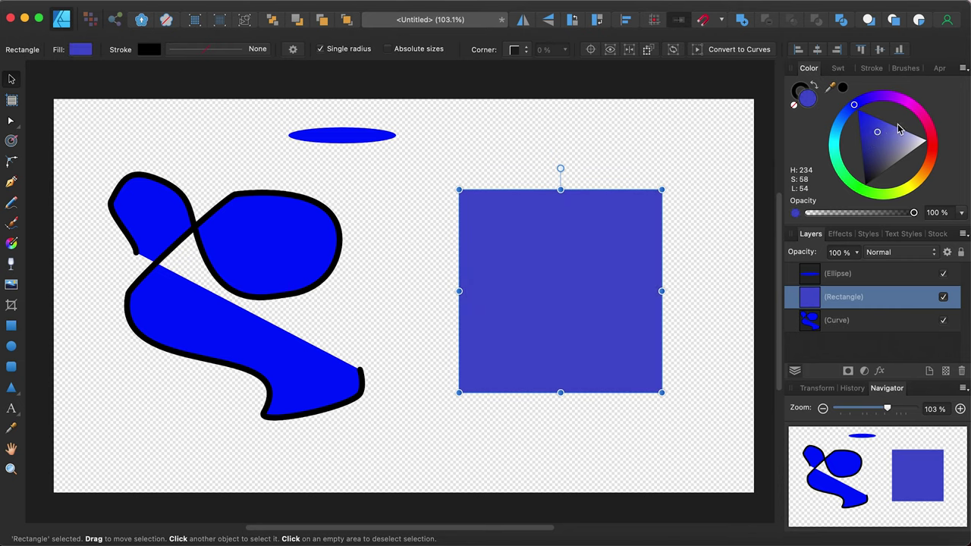
pyautogui.click(843, 87)
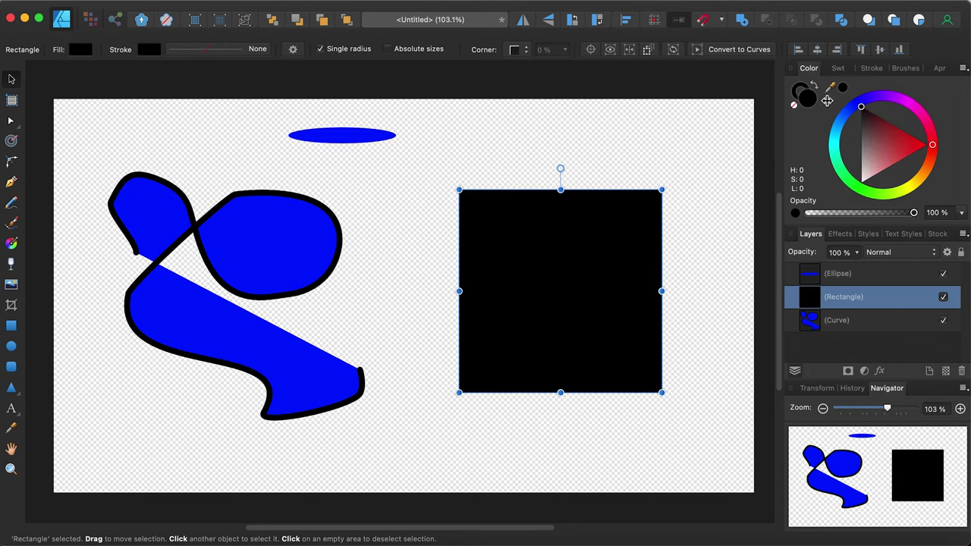
pyautogui.moveTo(832, 93); pyautogui.dragTo(287, 219)
pyautogui.click(552, 202)
# - Give the black square a 30 pt solid stroke coloured red (H 0, S 100, L 59)
pyautogui.click(864, 69)
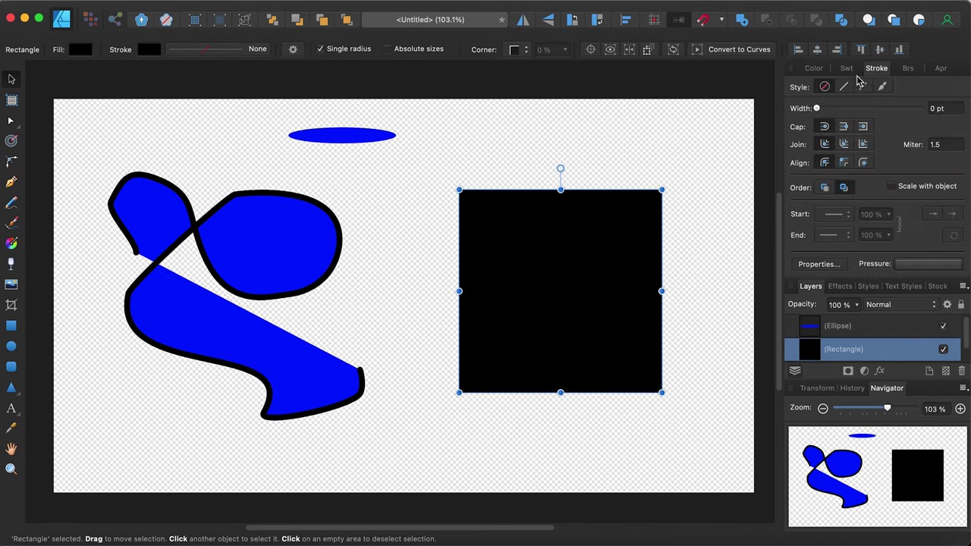
pyautogui.moveTo(820, 109); pyautogui.dragTo(887, 108)
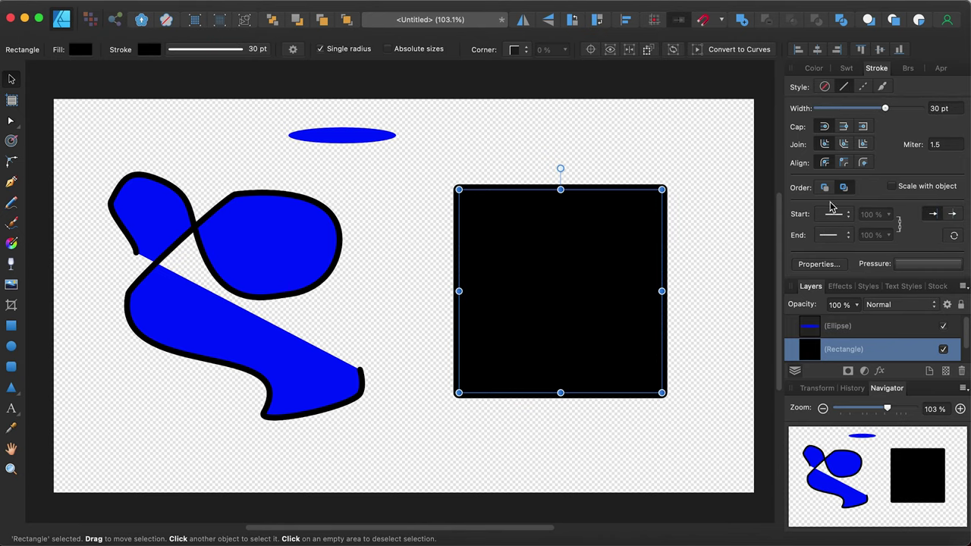
pyautogui.click(811, 72)
pyautogui.click(802, 90)
pyautogui.moveTo(863, 127); pyautogui.dragTo(915, 153)
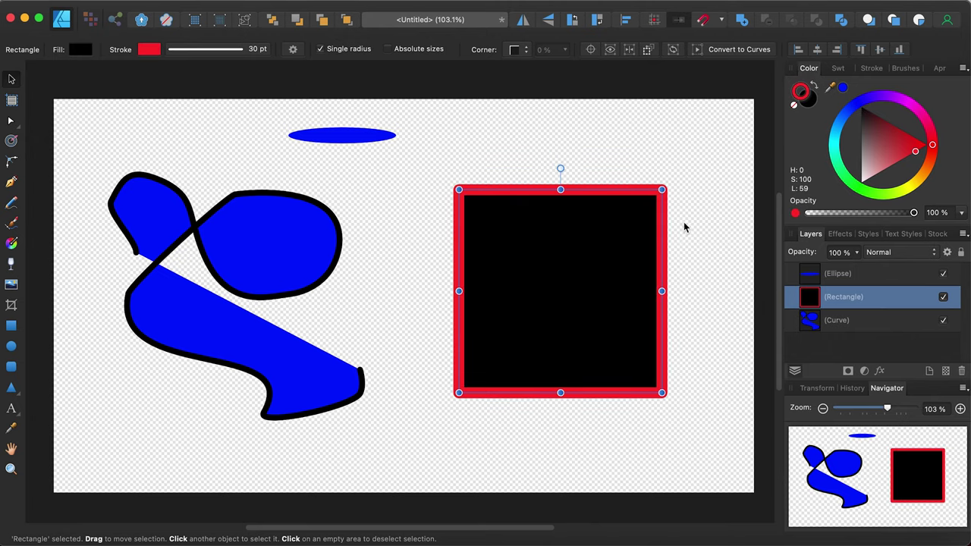
# - Select the ellipse, curve and rectangle layers in turn, ending on the rectangle
pyautogui.click(871, 281)
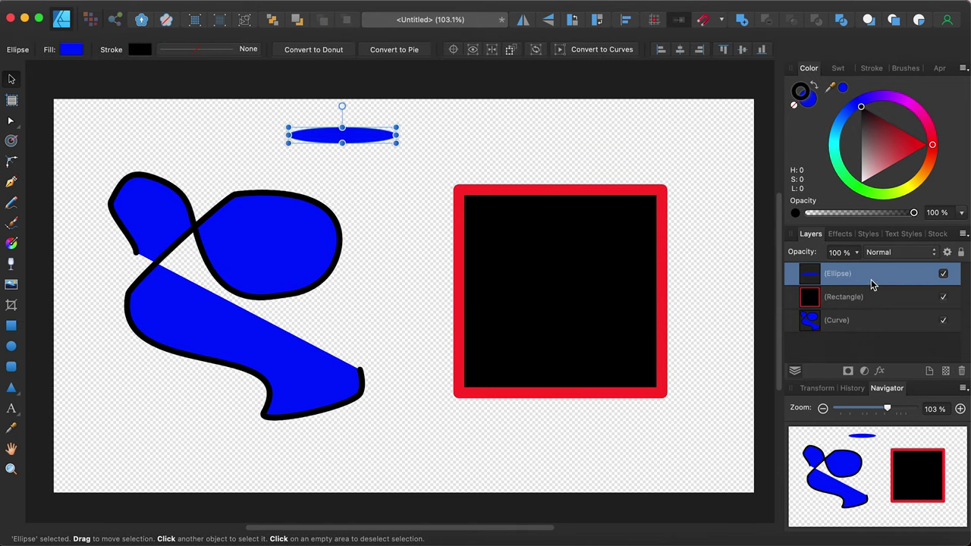
pyautogui.click(876, 319)
pyautogui.click(878, 290)
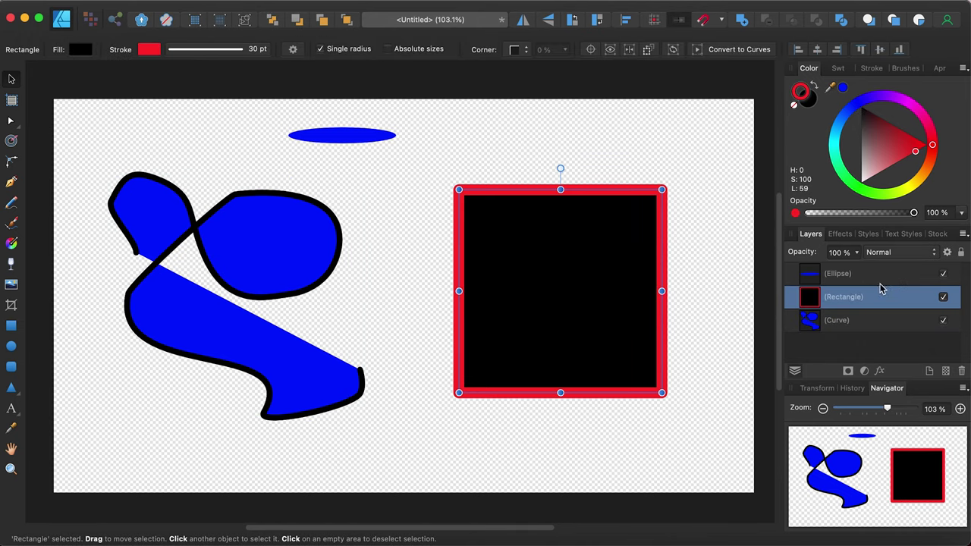
# - Toggle the visibility of the ellipse, rectangle and curve layers off and back on, one after another
pyautogui.click(944, 275)
pyautogui.click(944, 274)
pyautogui.click(944, 275)
pyautogui.click(945, 275)
pyautogui.click(945, 275)
pyautogui.click(945, 275)
pyautogui.click(945, 297)
pyautogui.click(945, 298)
pyautogui.click(944, 320)
pyautogui.click(944, 321)
# - Move the red-outlined square over the curve, and place the ellipse at the centre of the square
pyautogui.moveTo(574, 276); pyautogui.dragTo(256, 265)
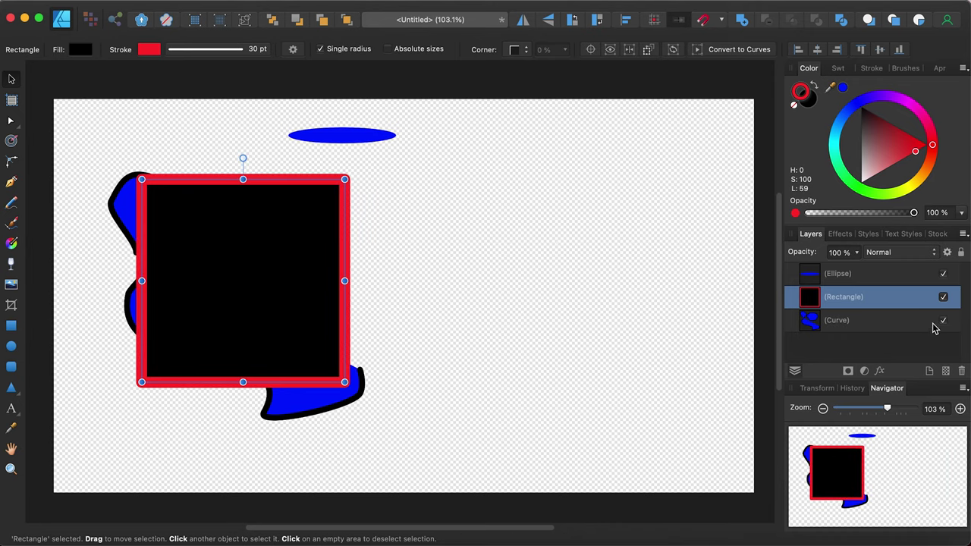
pyautogui.click(875, 280)
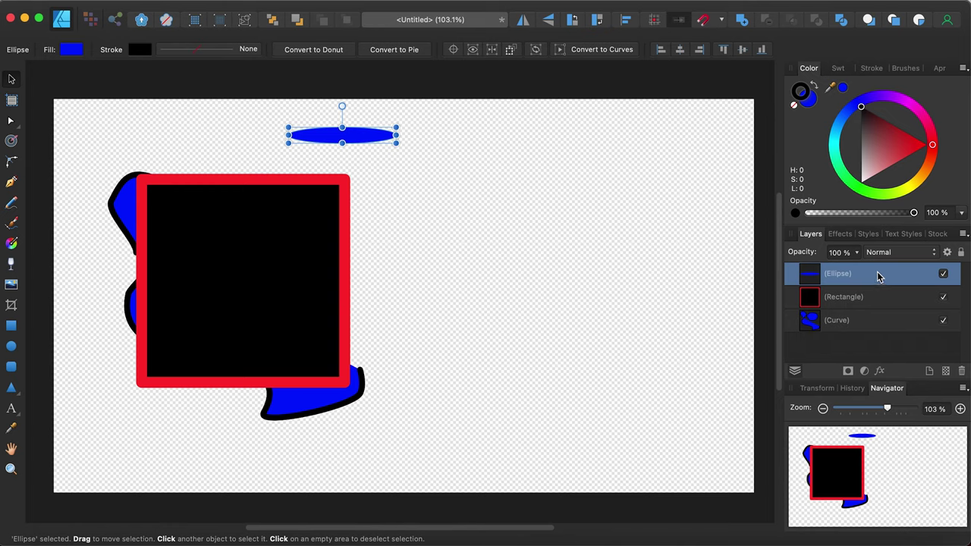
pyautogui.moveTo(370, 136); pyautogui.dragTo(274, 281)
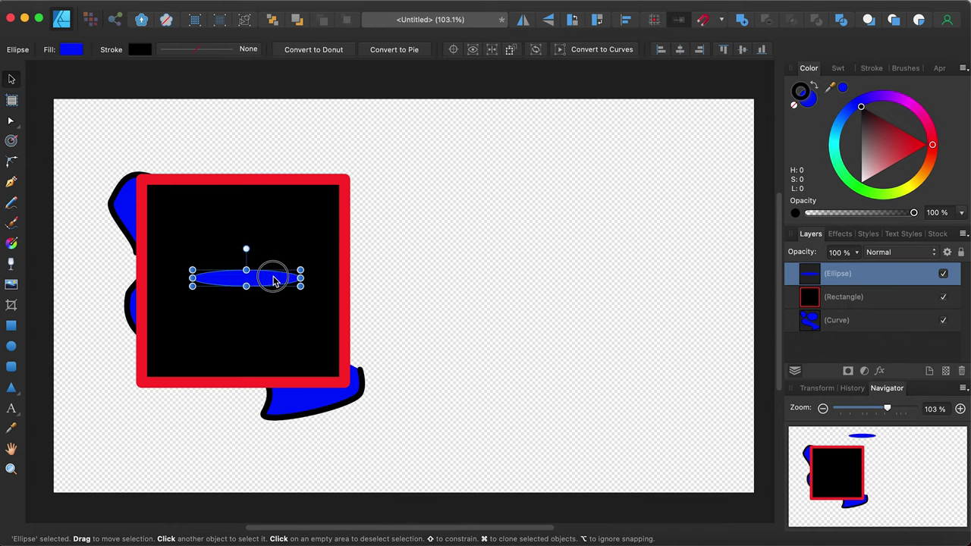
pyautogui.click(607, 295)
# - Reorder the layers so the curve is at the front and the ellipse is behind the rectangle
pyautogui.click(869, 325)
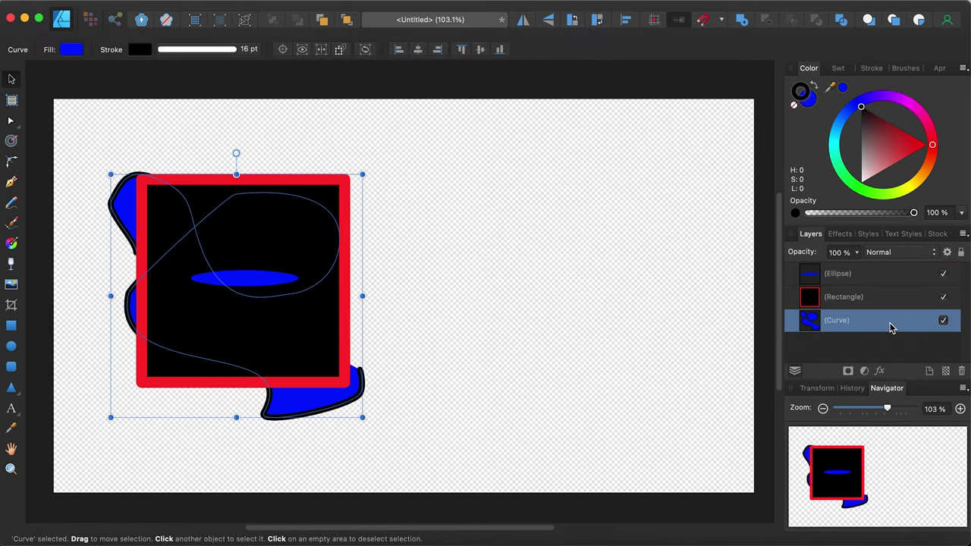
pyautogui.moveTo(893, 321); pyautogui.dragTo(882, 268)
pyautogui.click(876, 297)
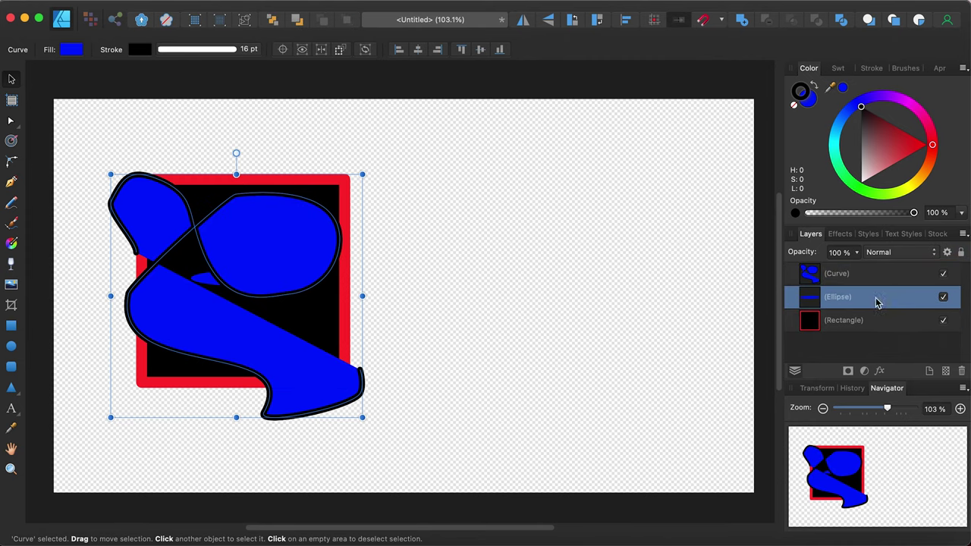
pyautogui.moveTo(864, 298); pyautogui.dragTo(877, 334)
# - Move the ellipse until it sticks out past the square's right edge, shift the curve up and to the left, and deselect everything
pyautogui.moveTo(266, 282); pyautogui.dragTo(383, 286)
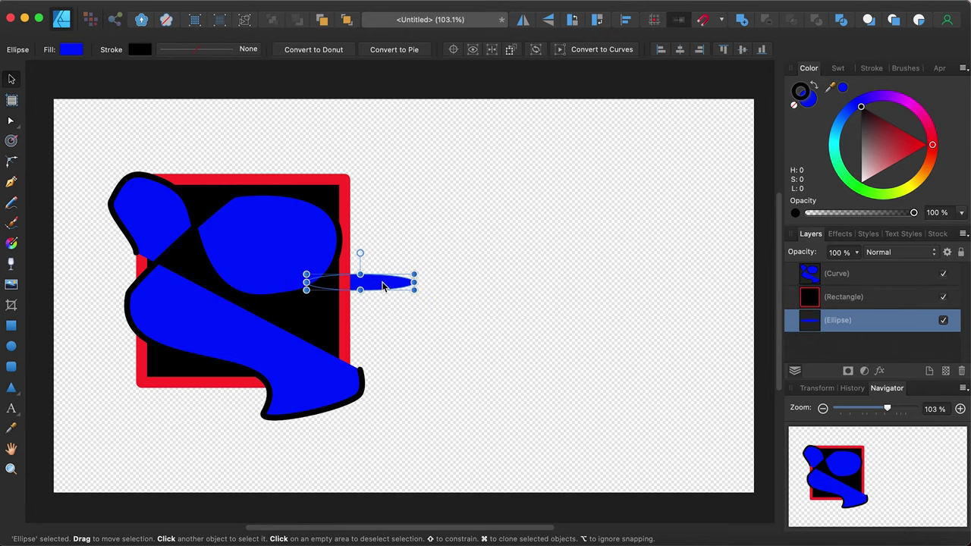
pyautogui.click(870, 273)
pyautogui.moveTo(253, 297); pyautogui.dragTo(224, 241)
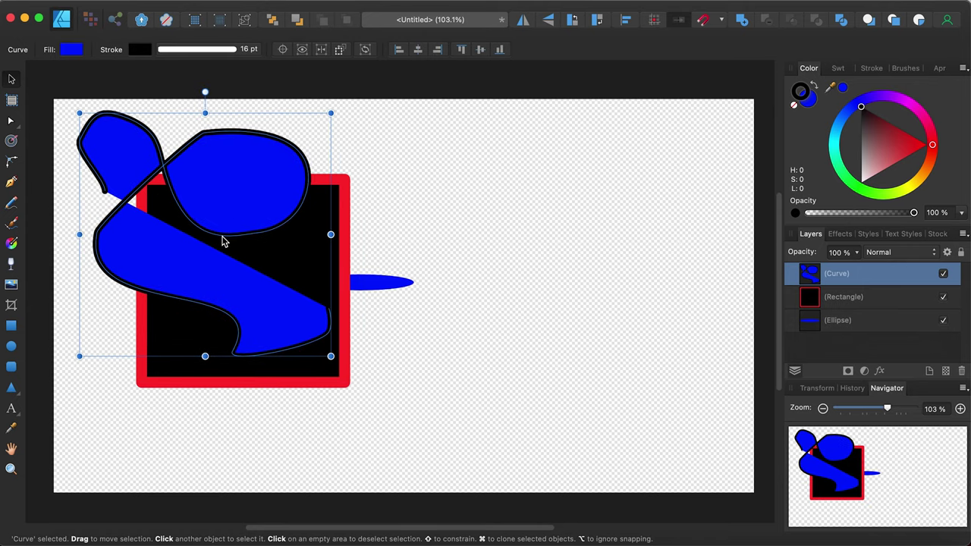
pyautogui.press('Escape')
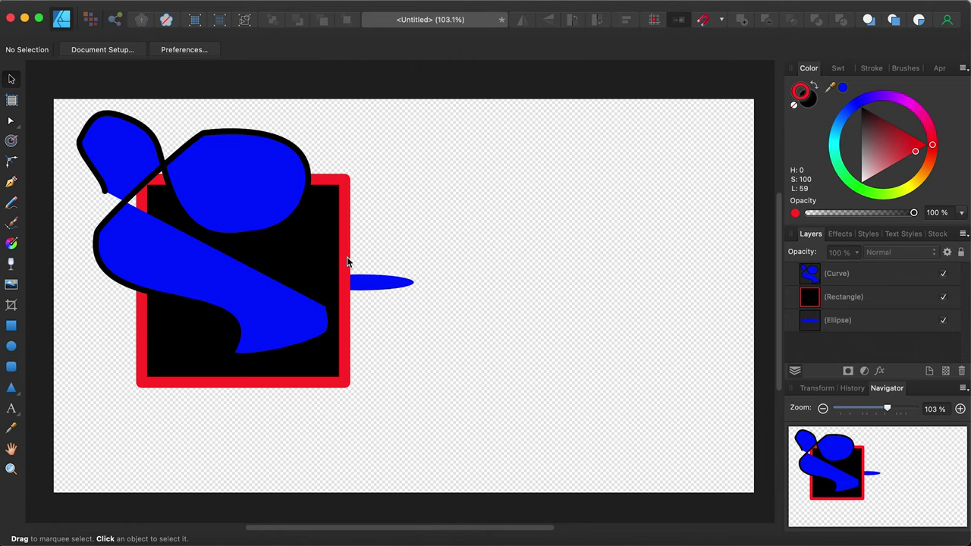
# - Review the commands available for the curve layer without applying any, and clear the selection
pyautogui.click(891, 275)
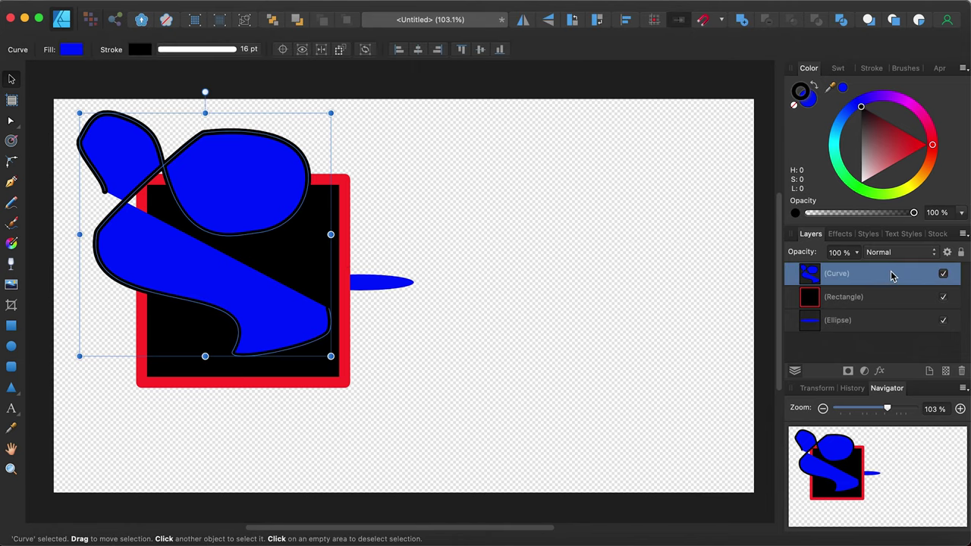
pyautogui.rightClick(893, 277)
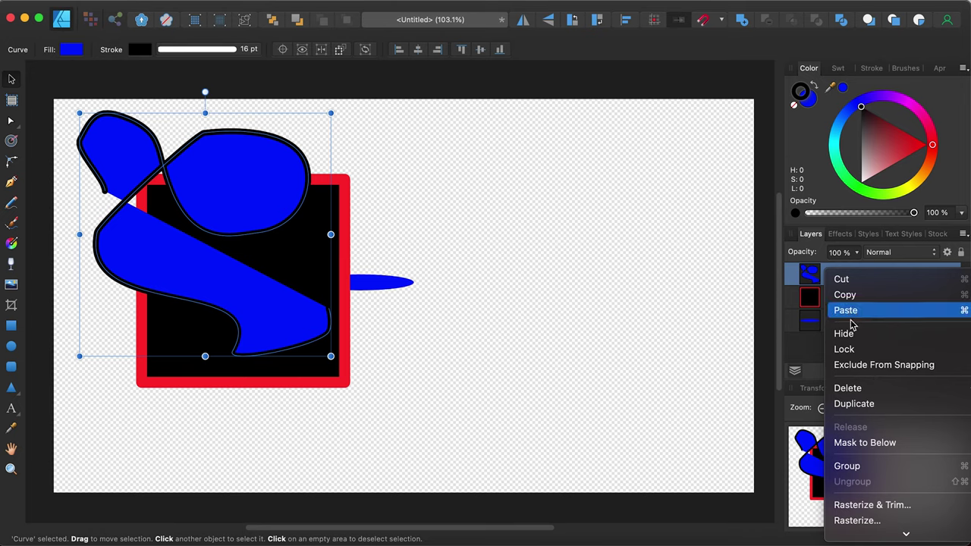
pyautogui.moveTo(881, 529)
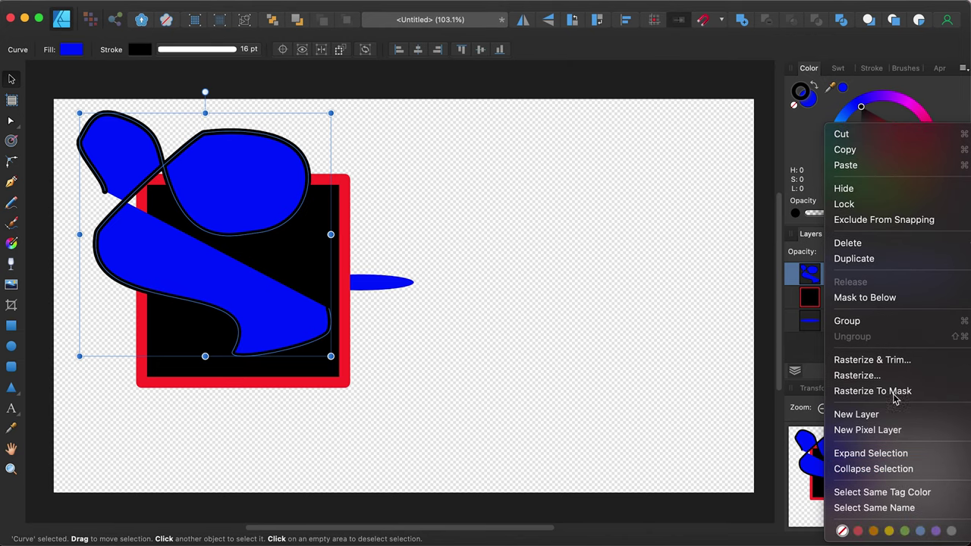
pyautogui.click(403, 148)
pyautogui.click(403, 148)
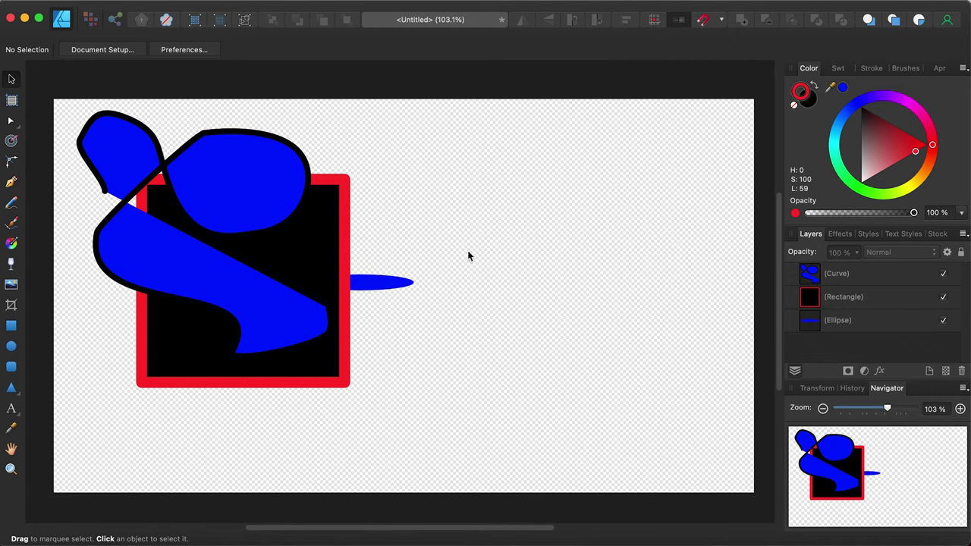
# - Select the curve and rectangle layers together, merge them with the Boolean Add operation, and undo the merge
pyautogui.click(890, 282)
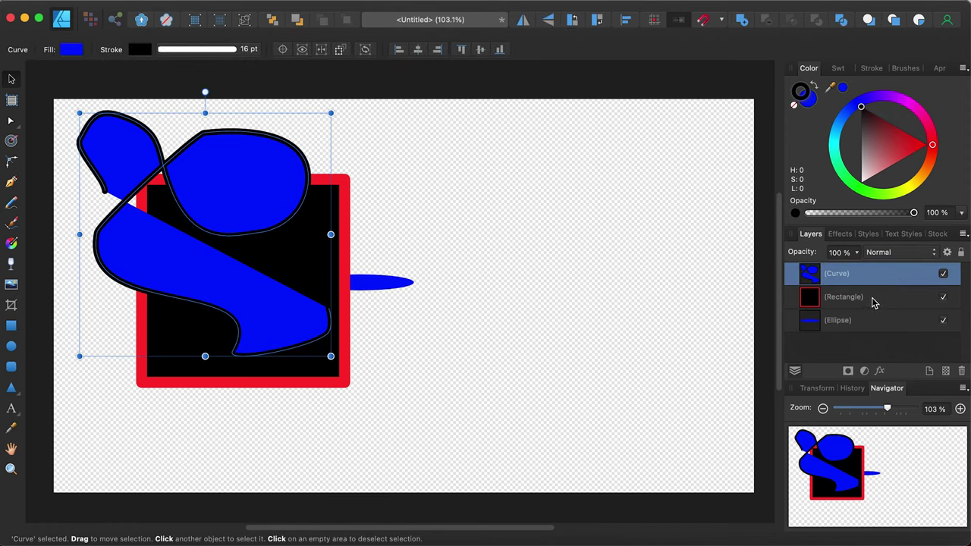
pyautogui.keyDown('shift'); pyautogui.click(872, 298); pyautogui.keyUp('shift')
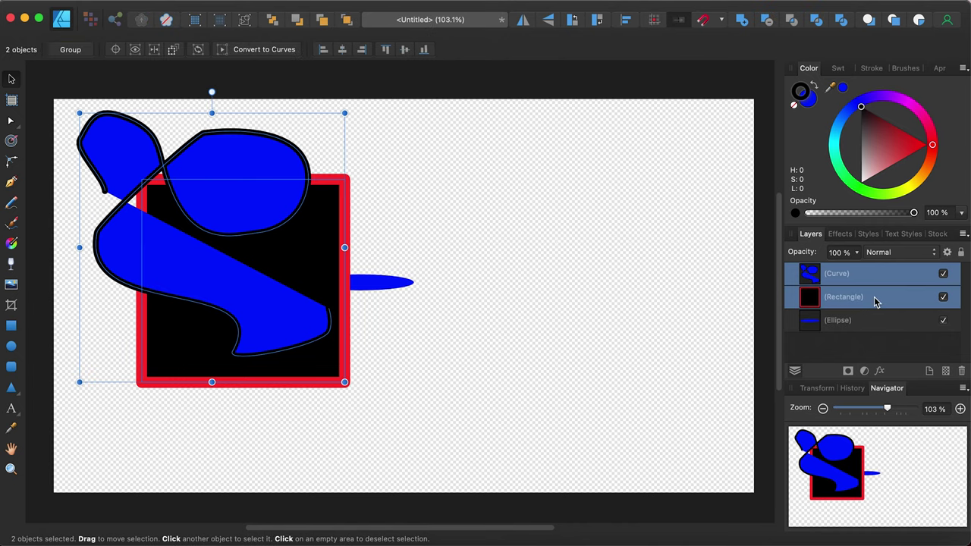
pyautogui.click(741, 25)
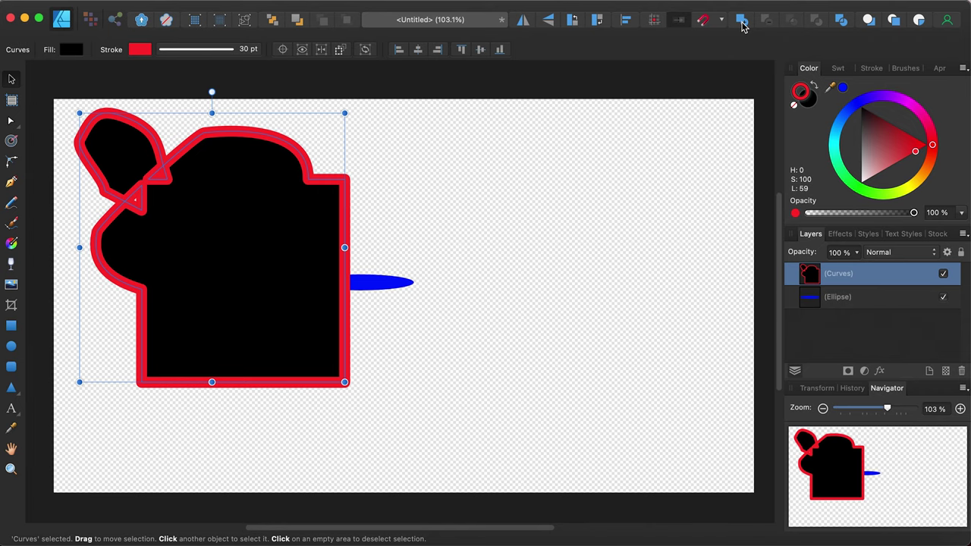
pyautogui.press('super+z')
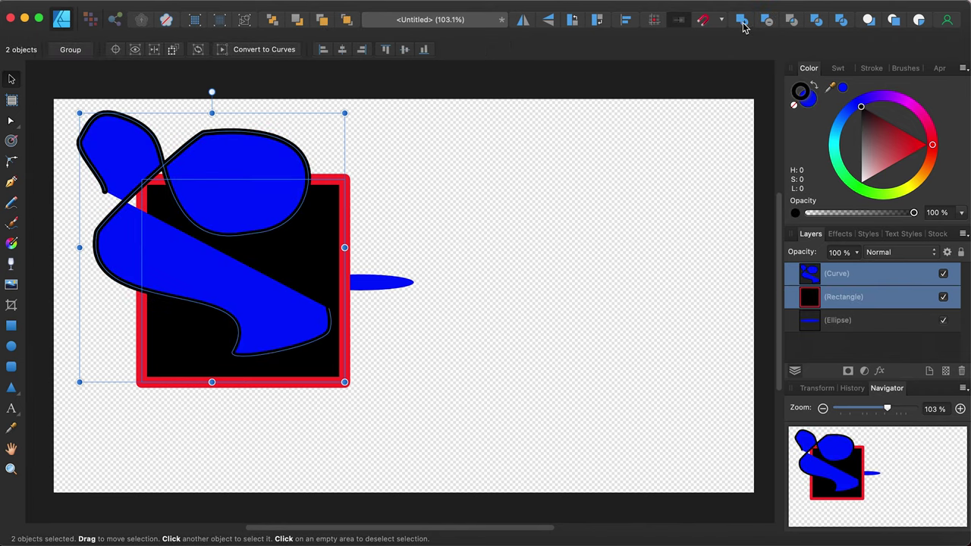
# - Combine the curve and rectangle into a non-destructive Add compound, expand it, and select its curve and rectangle components in turn
pyautogui.click(743, 23)
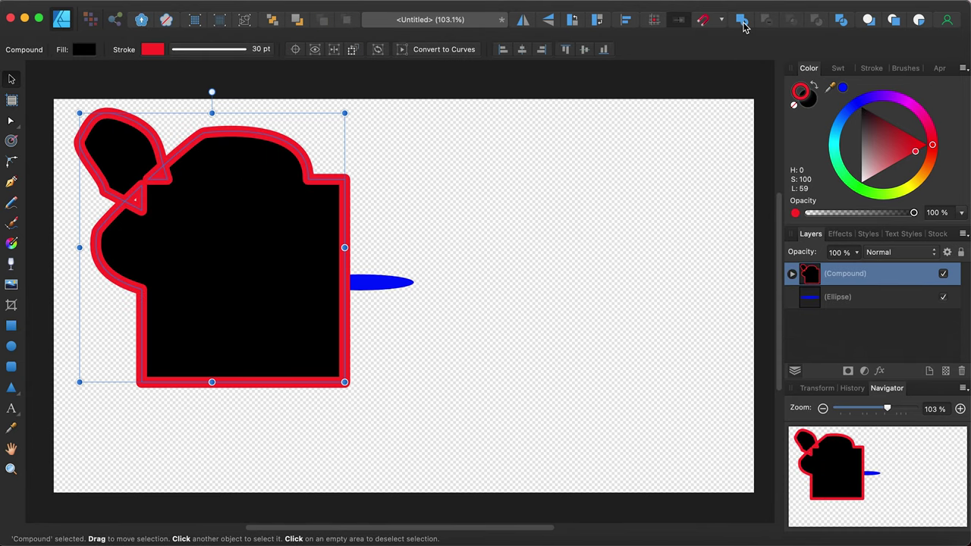
pyautogui.click(792, 274)
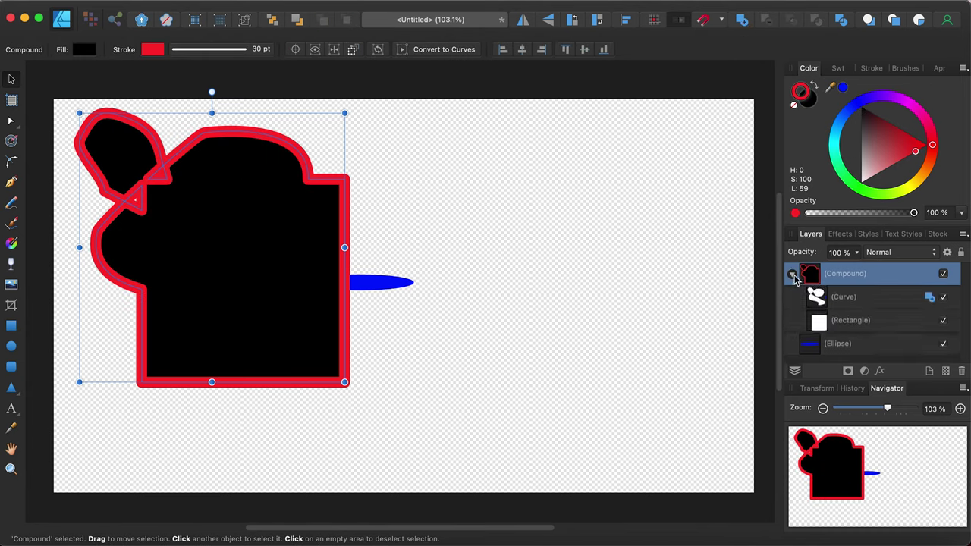
pyautogui.click(904, 302)
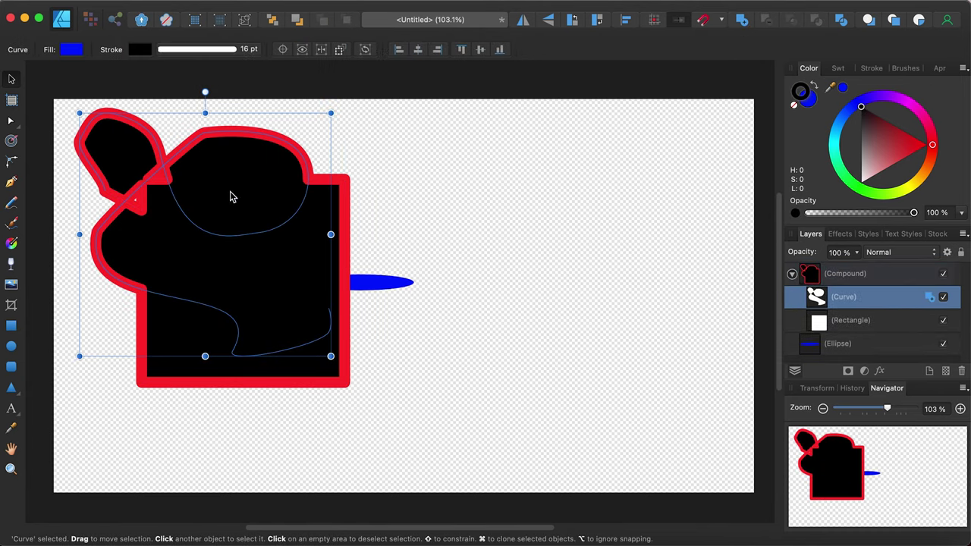
pyautogui.click(869, 320)
# - Hide and show the compound's rectangle and curve in turn, and split the compound back into separate layers
pyautogui.click(943, 321)
pyautogui.click(943, 320)
pyautogui.click(943, 298)
pyautogui.click(944, 298)
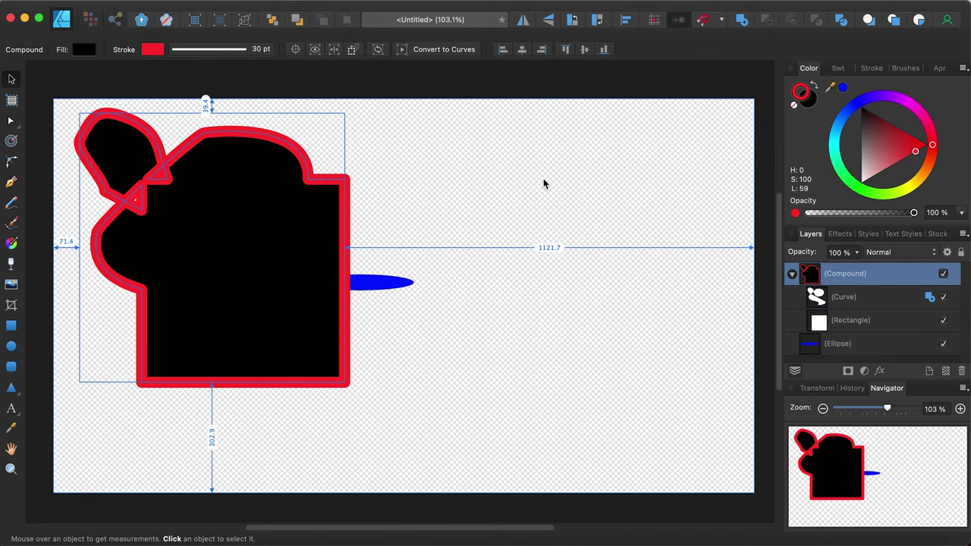
pyautogui.press('super+shift+g')
pyautogui.click(522, 203)
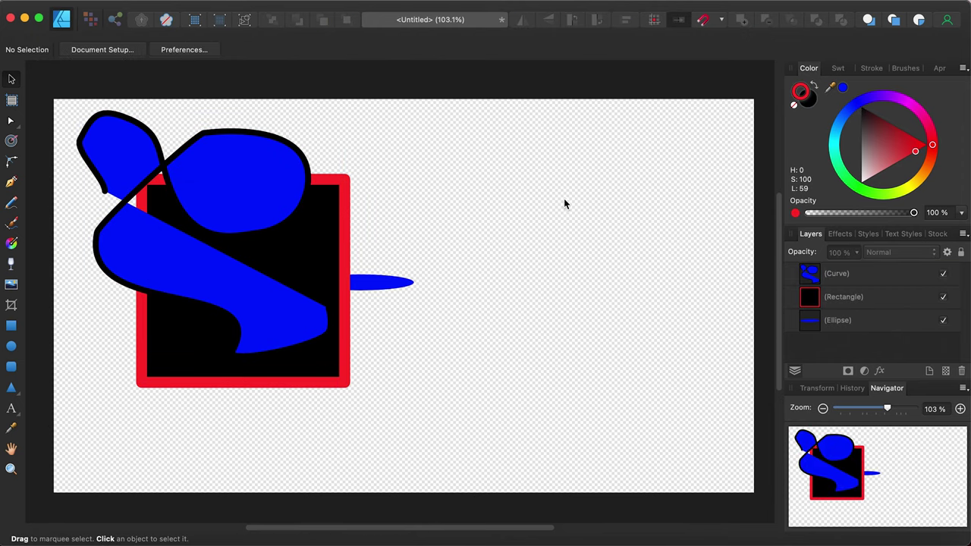
# - Hide the curve, rectangle and ellipse layers and leave nothing selected
pyautogui.click(944, 273)
pyautogui.click(939, 296)
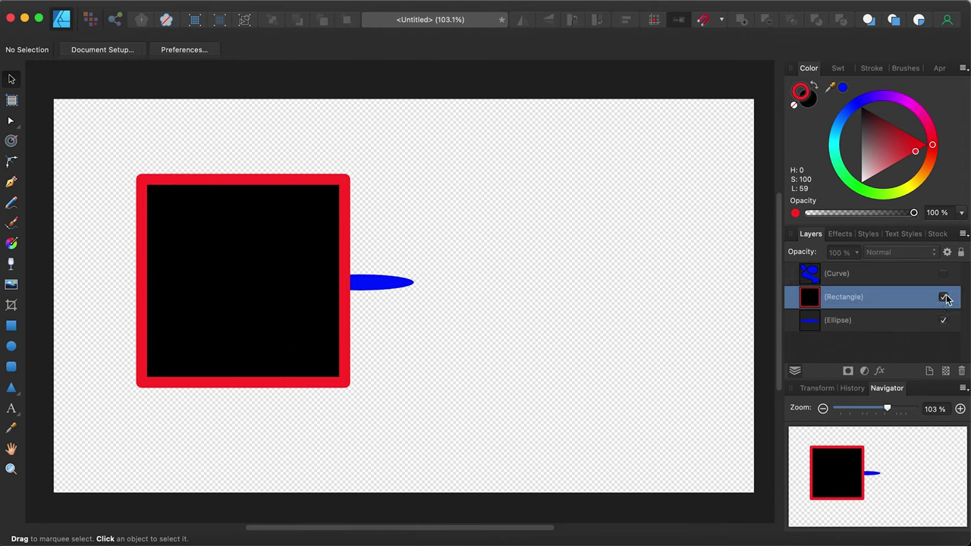
pyautogui.click(943, 298)
pyautogui.click(943, 320)
pyautogui.click(596, 270)
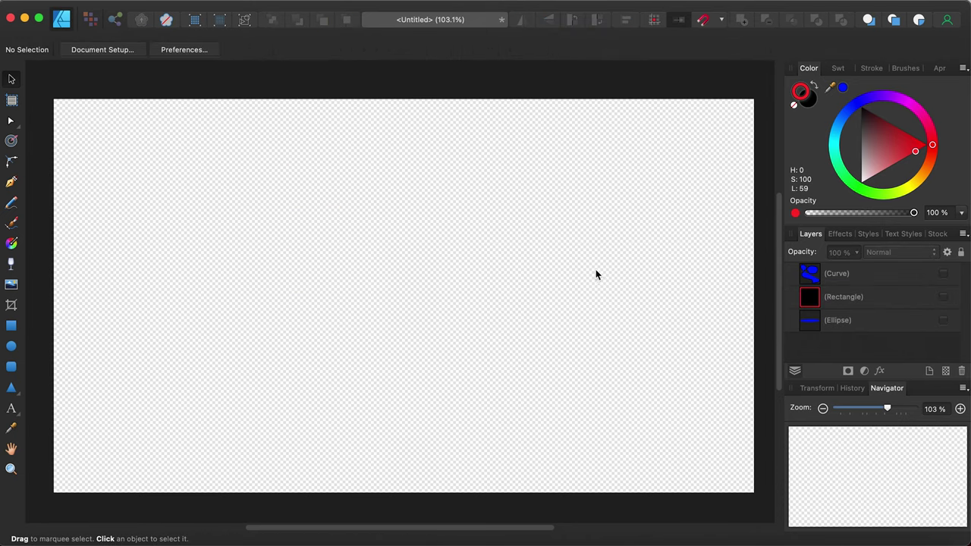
# - Create the artistic text "Affinity" in Arial Regular at about 447 pt across the middle of the page, and select all its characters
pyautogui.click(11, 408)
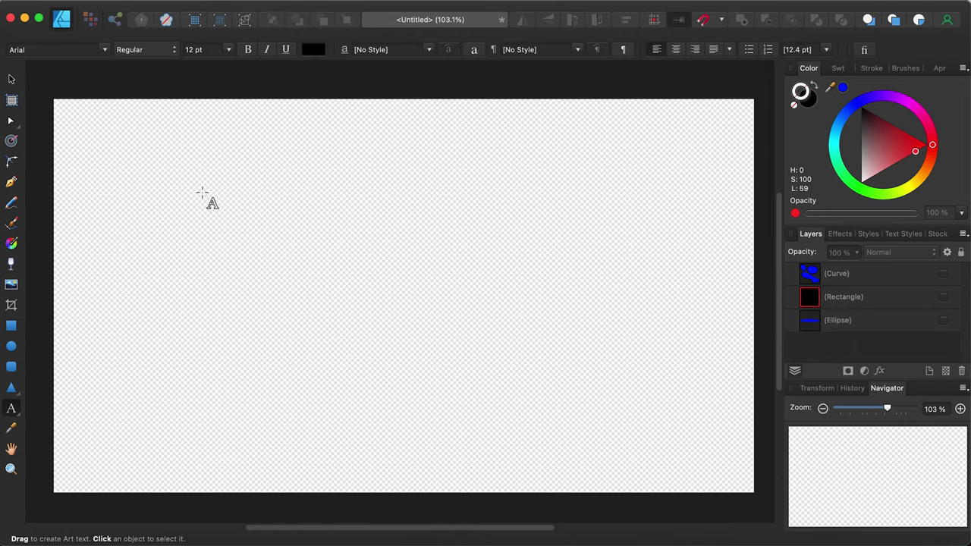
pyautogui.moveTo(189, 220); pyautogui.dragTo(524, 327)
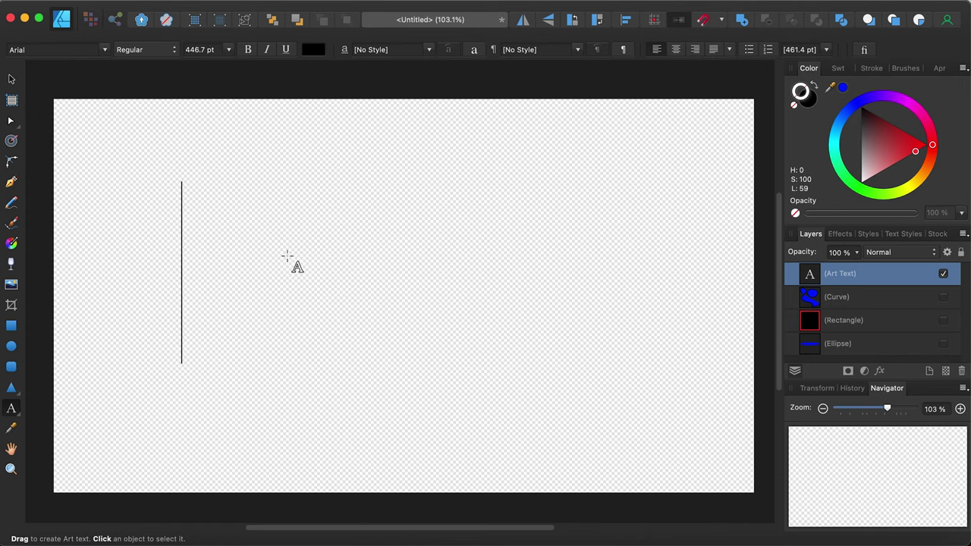
pyautogui.write('Affinity')
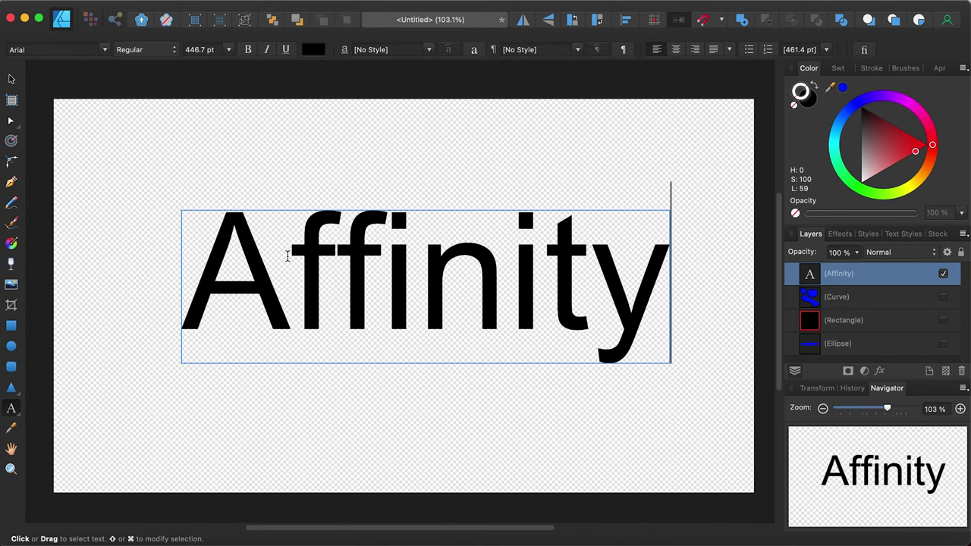
pyautogui.hotkey('ctrl', 'a')
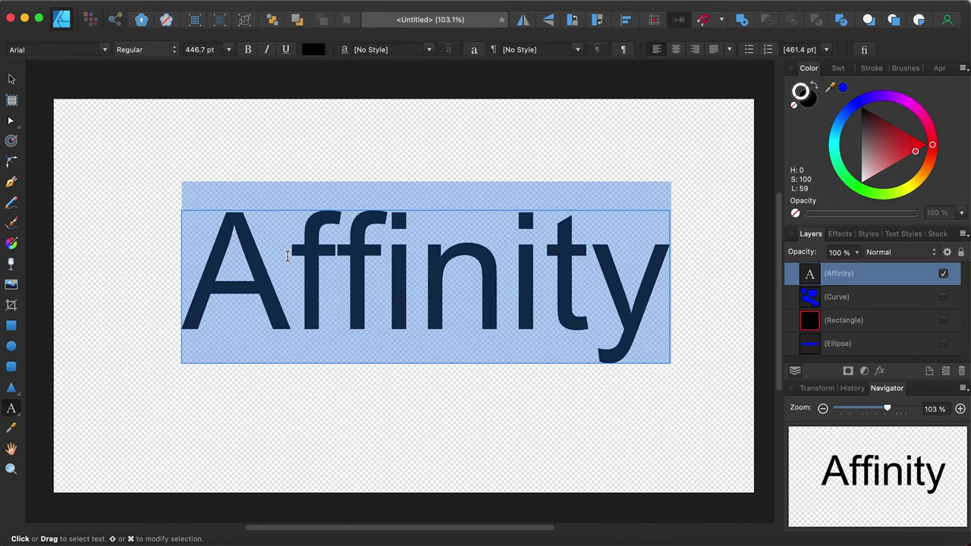
# - Change the font of the "Affinity" text to Angelow and place the text cursor between the A and the first f
pyautogui.click(72, 52)
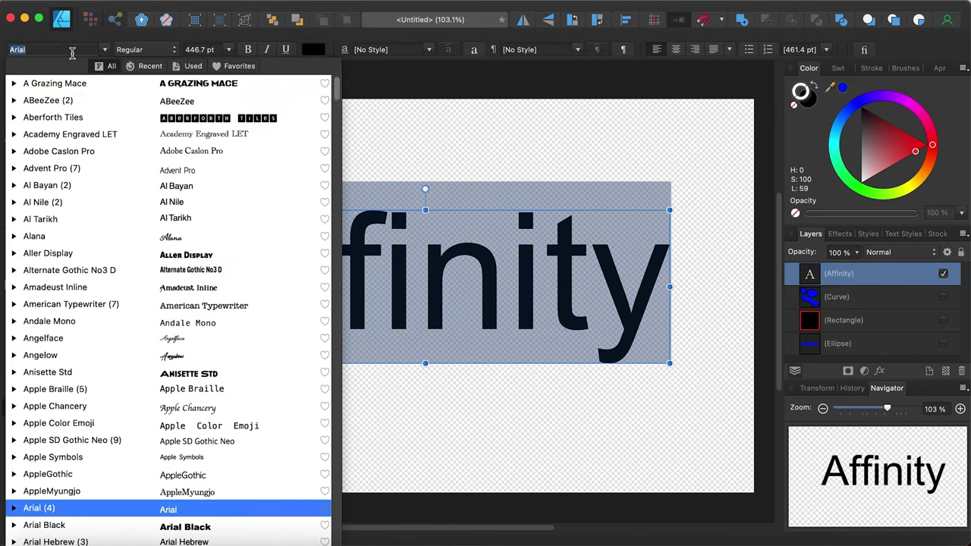
pyautogui.click(82, 356)
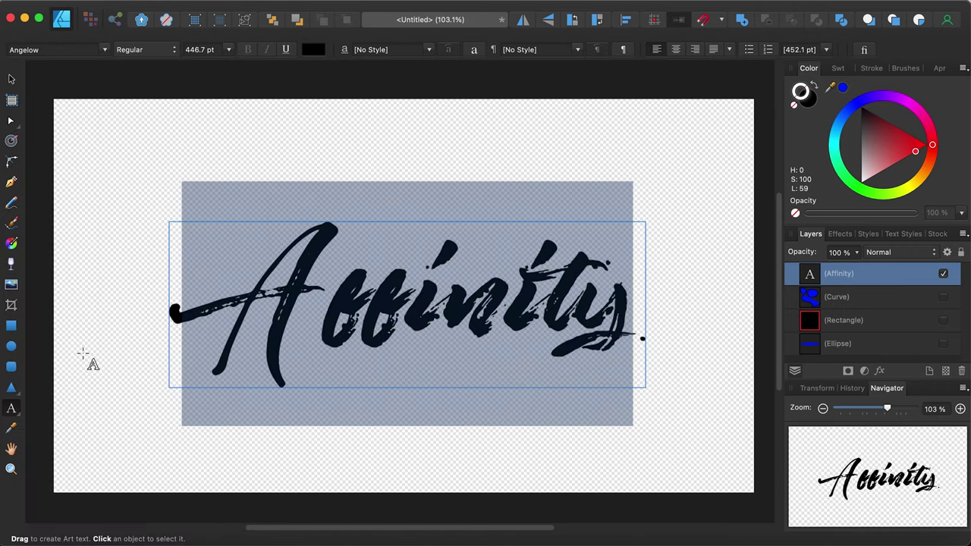
pyautogui.click(274, 328)
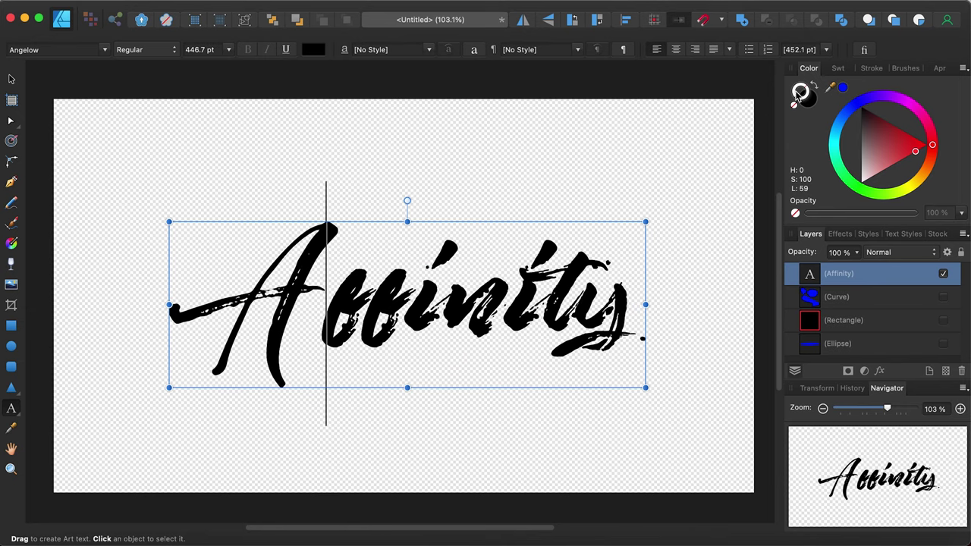
# - Give the "Affinity" text a pure red outline stroke 6 pt wide
pyautogui.click(862, 129)
pyautogui.moveTo(861, 129); pyautogui.dragTo(930, 144)
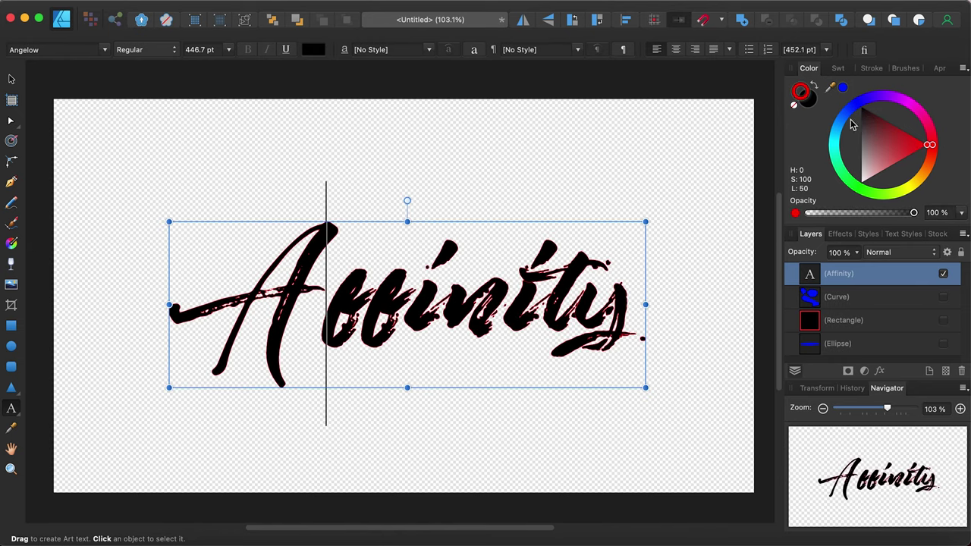
pyautogui.click(872, 67)
pyautogui.moveTo(841, 109); pyautogui.dragTo(852, 109)
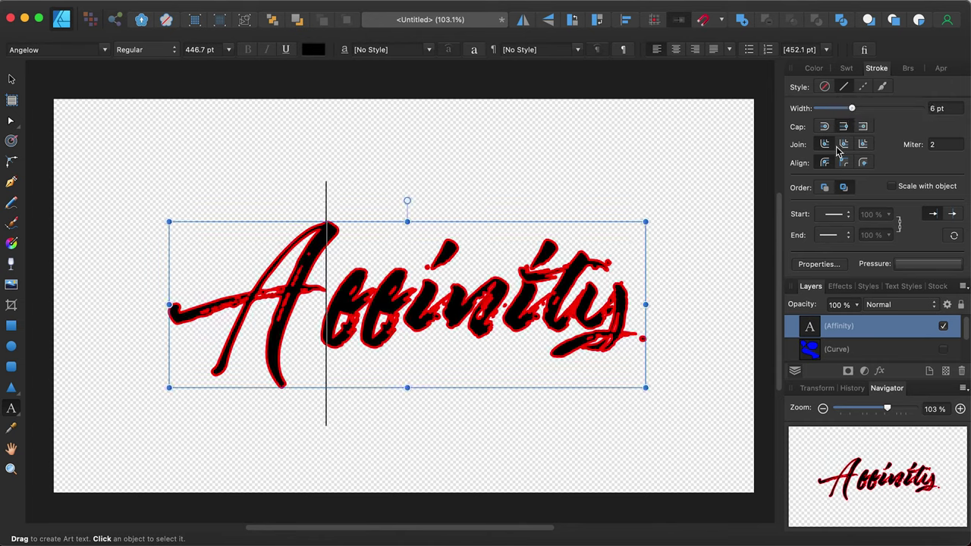
# - Try the inside, outside and center alignments for the text's stroke, and remove the stroke again
pyautogui.click(844, 163)
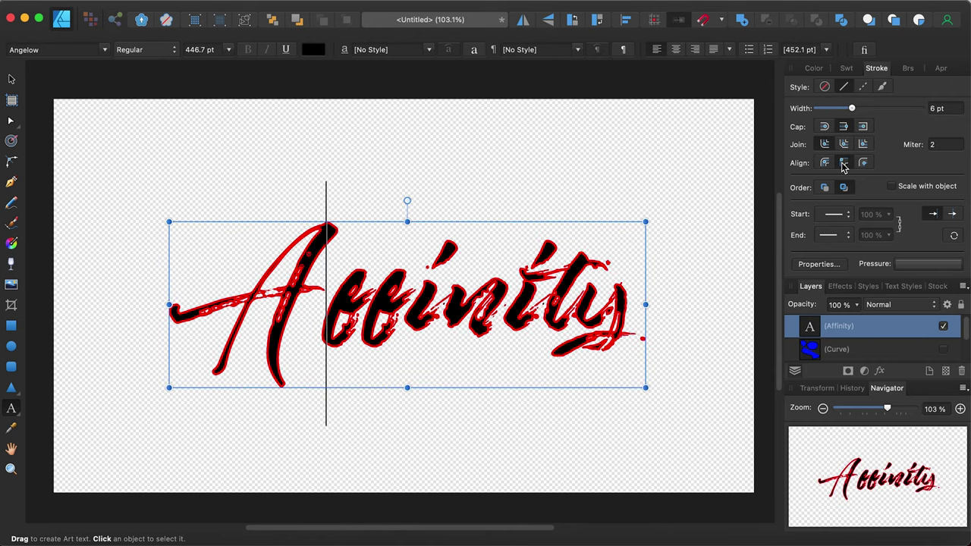
pyautogui.click(863, 163)
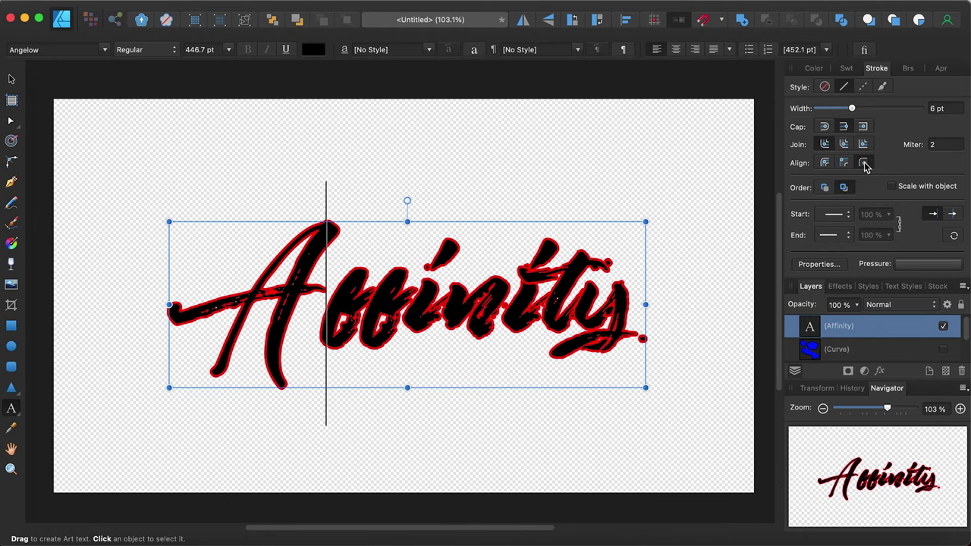
pyautogui.click(825, 164)
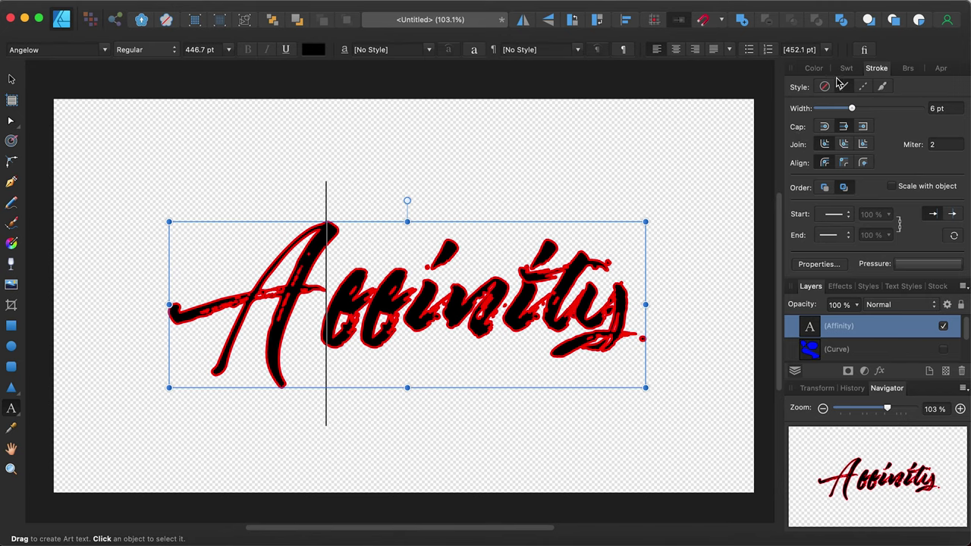
pyautogui.click(809, 68)
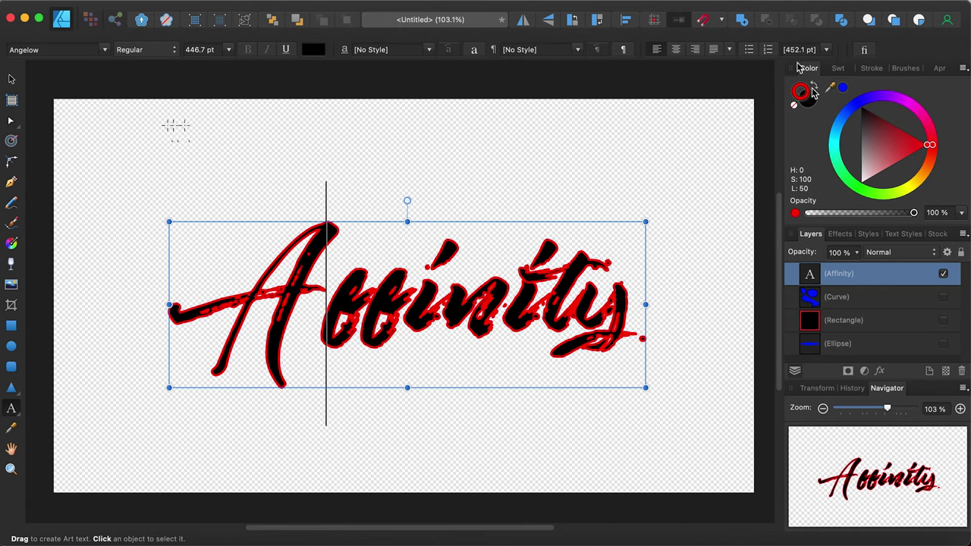
pyautogui.click(795, 105)
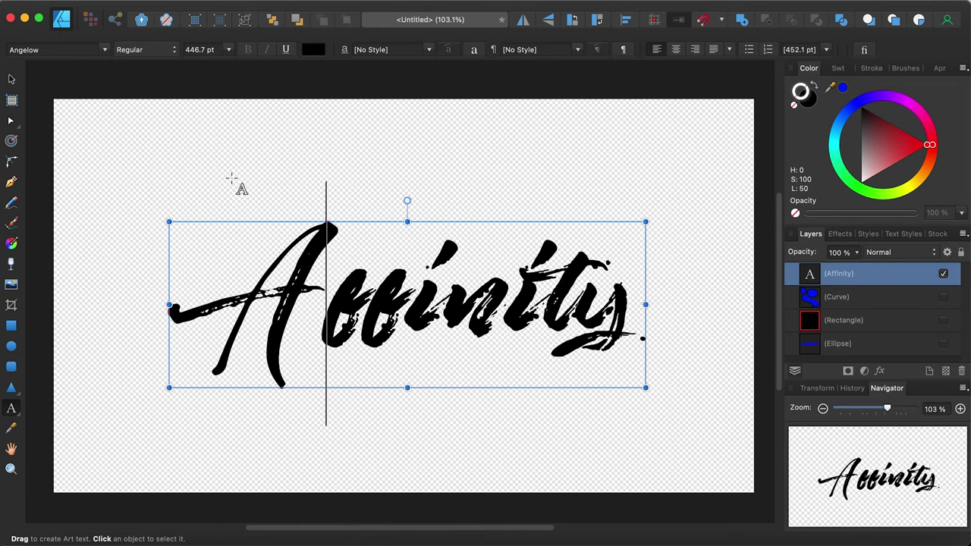
# - Tighten the kerning between the A and the first f, and leave text editing with the Move tool active
pyautogui.hotkey('alt', 'Left')
pyautogui.hotkey('alt', 'Left')
pyautogui.hotkey('alt', 'Left')
pyautogui.hotkey('alt', 'Left')
pyautogui.hotkey('alt', 'Left')
pyautogui.hotkey('alt', 'Left')
pyautogui.hotkey('alt', 'Left')
pyautogui.hotkey('alt', 'Left')
pyautogui.hotkey('alt', 'Left')
pyautogui.hotkey('alt', 'Left')
pyautogui.hotkey('alt', 'Left')
pyautogui.hotkey('alt', 'Left')
pyautogui.hotkey('alt', 'Left')
pyautogui.hotkey('alt', 'Left')
pyautogui.press('Escape')
pyautogui.click(13, 79)
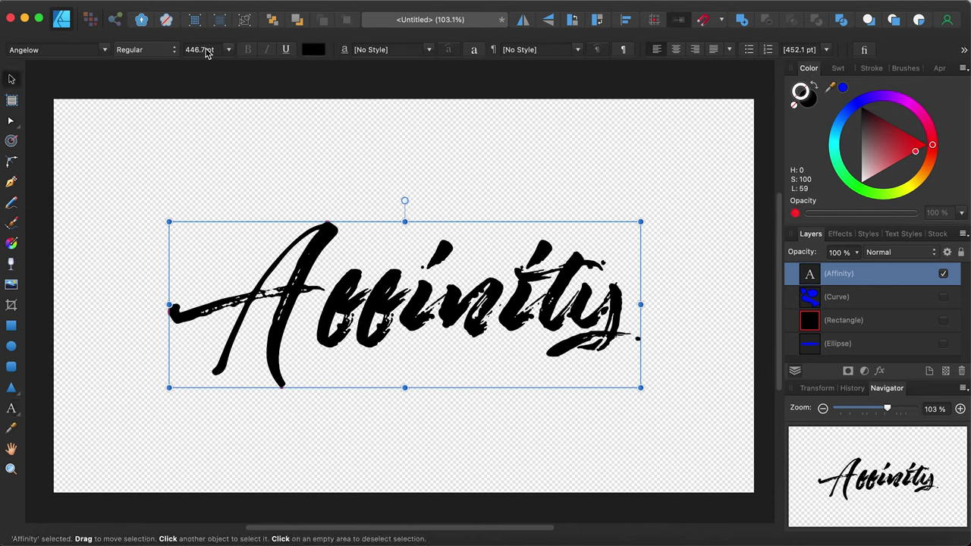
# - Try the "Affinity" text at 16 pt and 288 pt, and scale it freely to about 416.5 pt
pyautogui.click(204, 49)
pyautogui.click(186, 49)
pyautogui.click(224, 48)
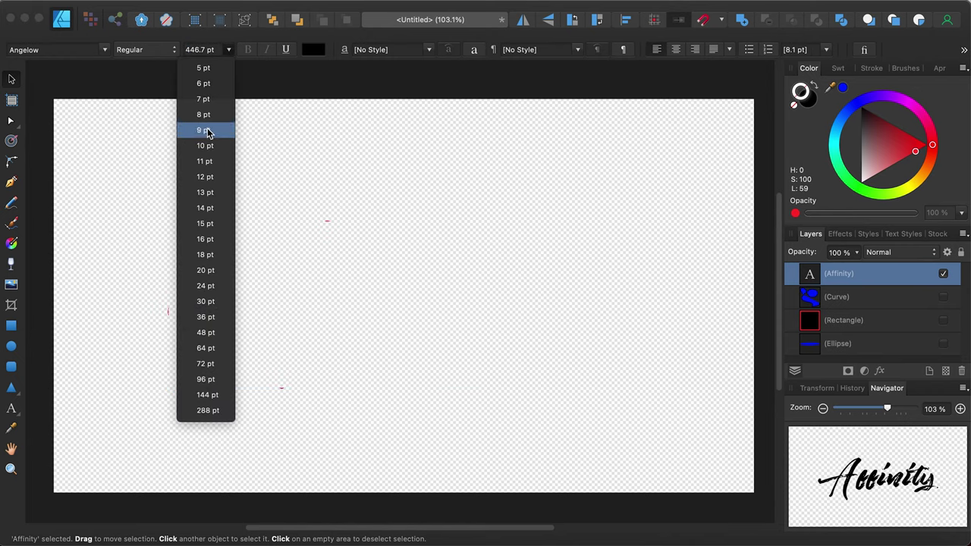
pyautogui.click(210, 244)
pyautogui.click(228, 49)
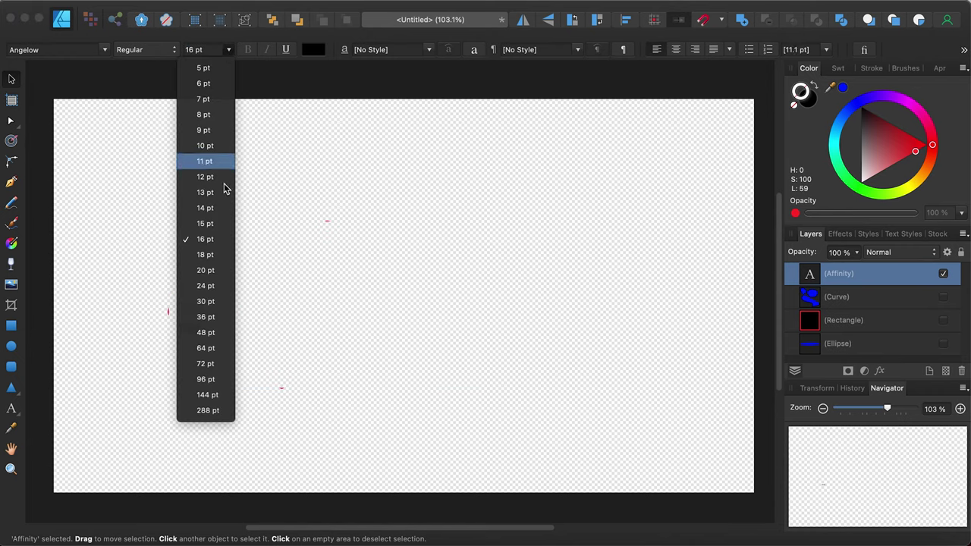
pyautogui.click(222, 412)
pyautogui.moveTo(477, 260); pyautogui.dragTo(598, 170)
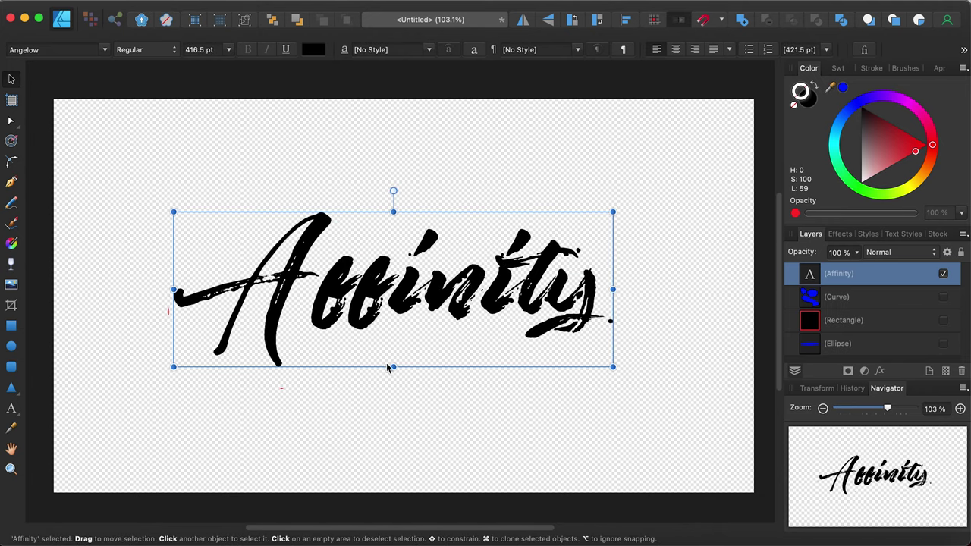
pyautogui.moveTo(394, 367)
pyautogui.mouseDown()
pyautogui.moveTo(399, 301)
pyautogui.moveTo(397, 360)
pyautogui.mouseUp()
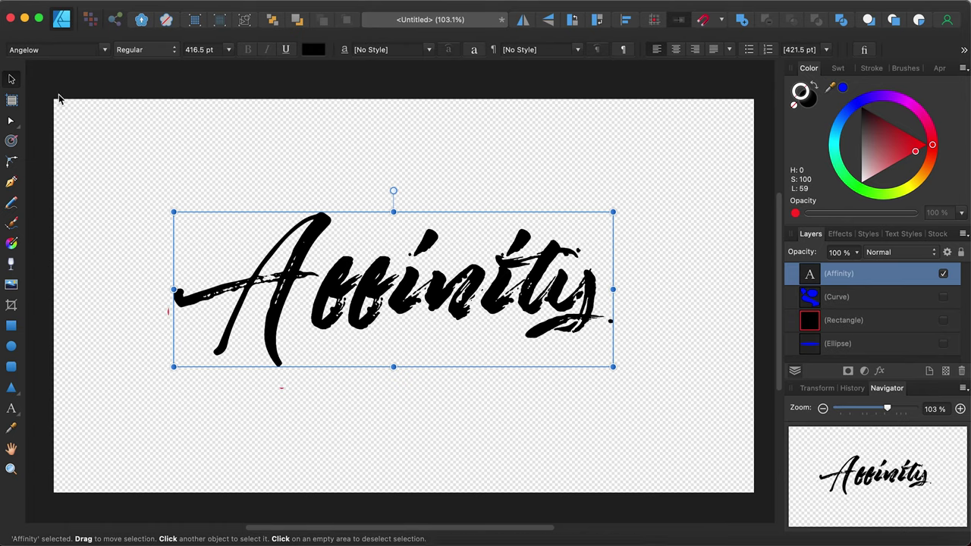
# - Look through the available paragraph and character styles without applying one, and deselect the text
pyautogui.click(577, 50)
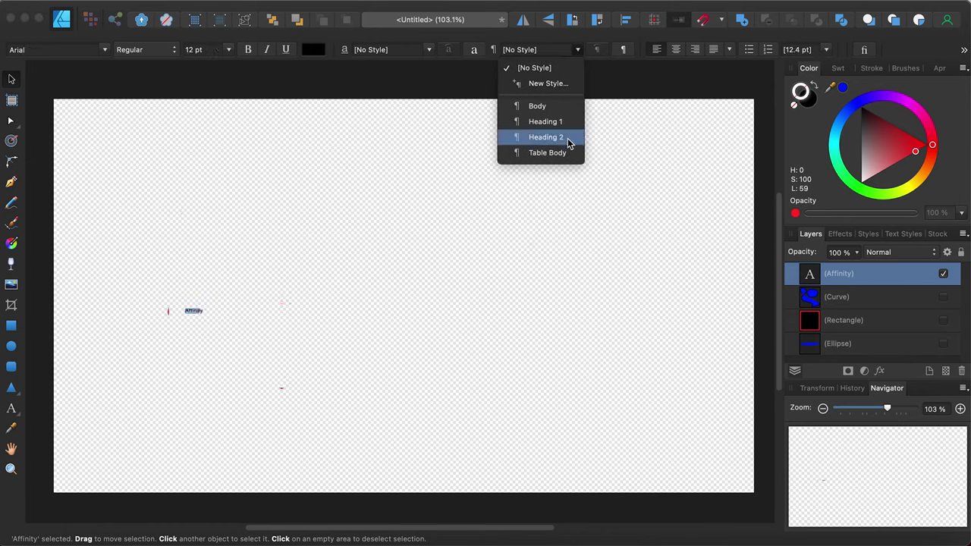
pyautogui.click(521, 39)
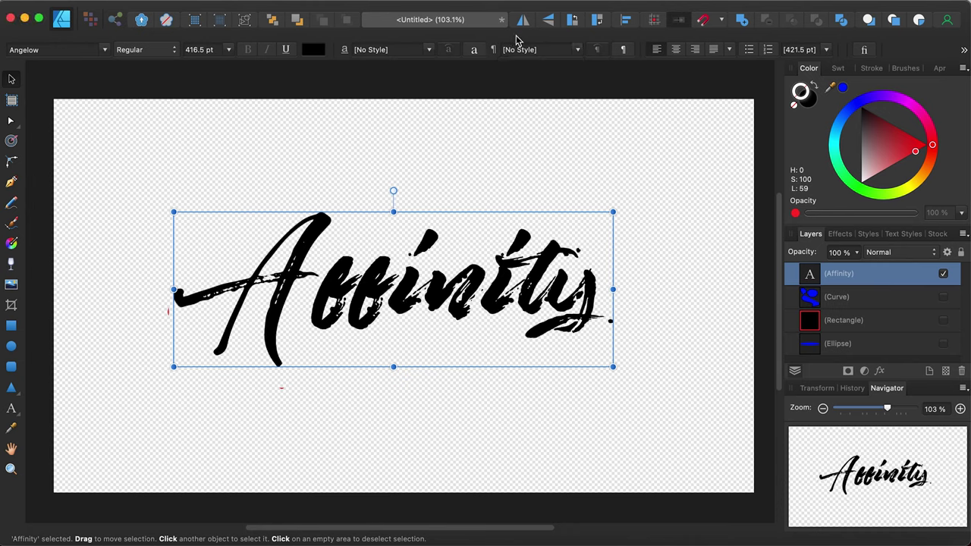
pyautogui.click(430, 50)
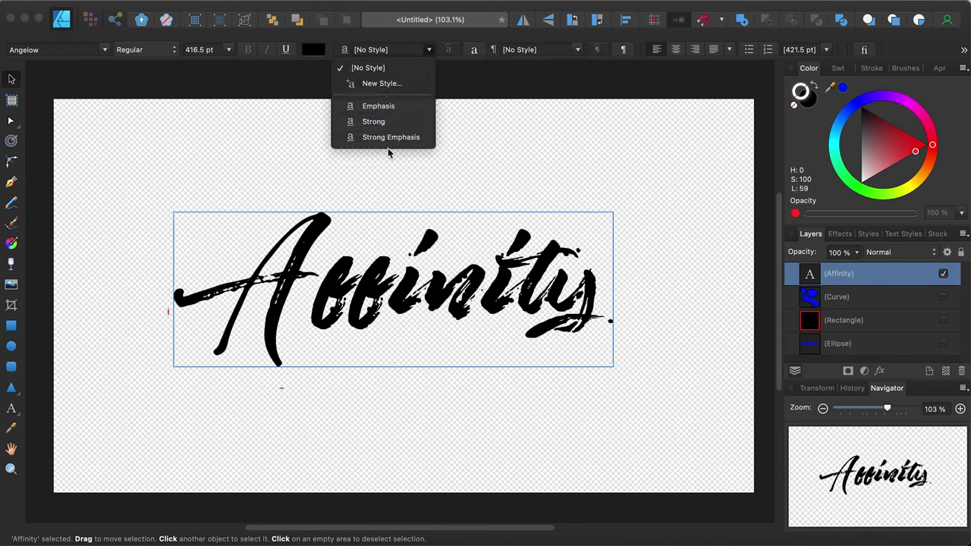
pyautogui.click(485, 83)
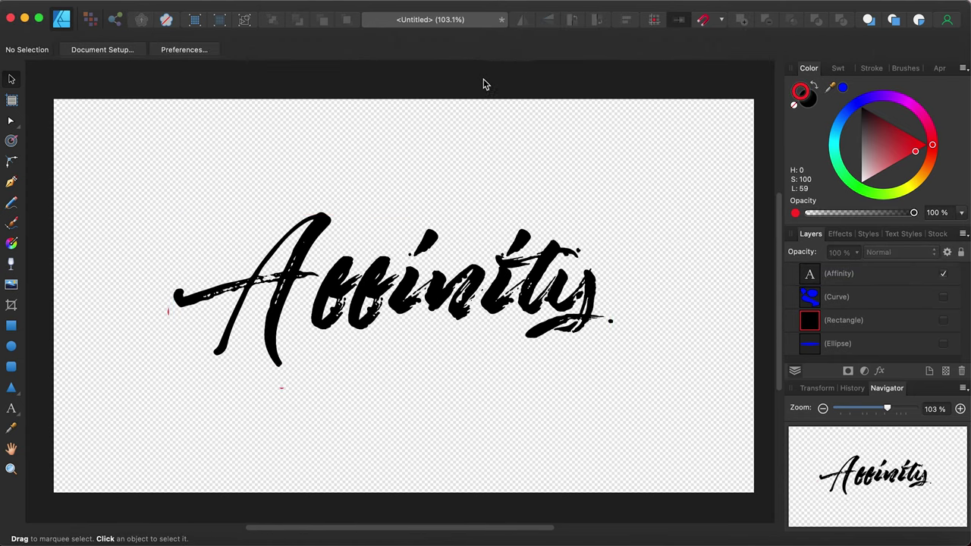
# - Move the "Affinity" text slightly down the page and deselect it
pyautogui.click(430, 288)
pyautogui.moveTo(430, 289); pyautogui.dragTo(431, 310)
pyautogui.click(447, 190)
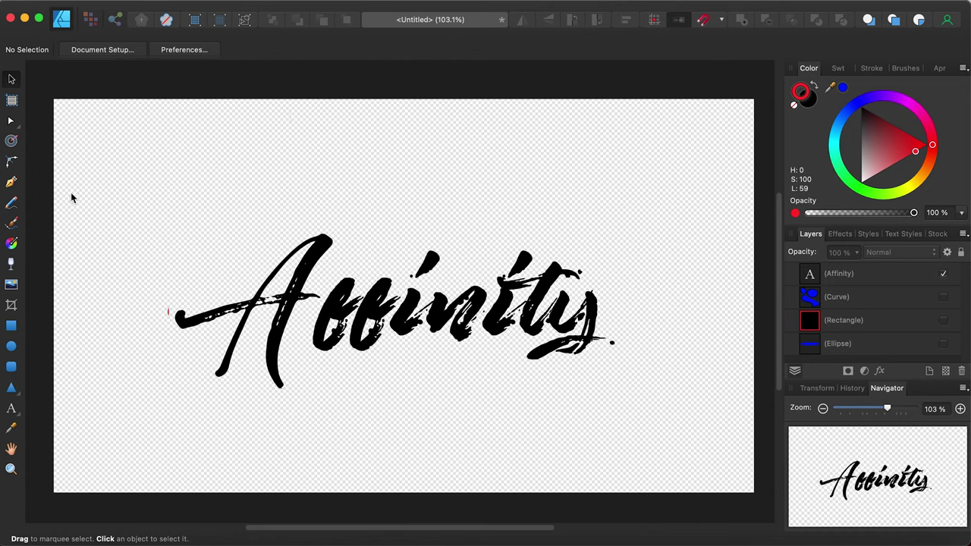
# - Draw a closed five-node shape like the right half of an A with the Pen tool, above and left of the text
pyautogui.click(11, 182)
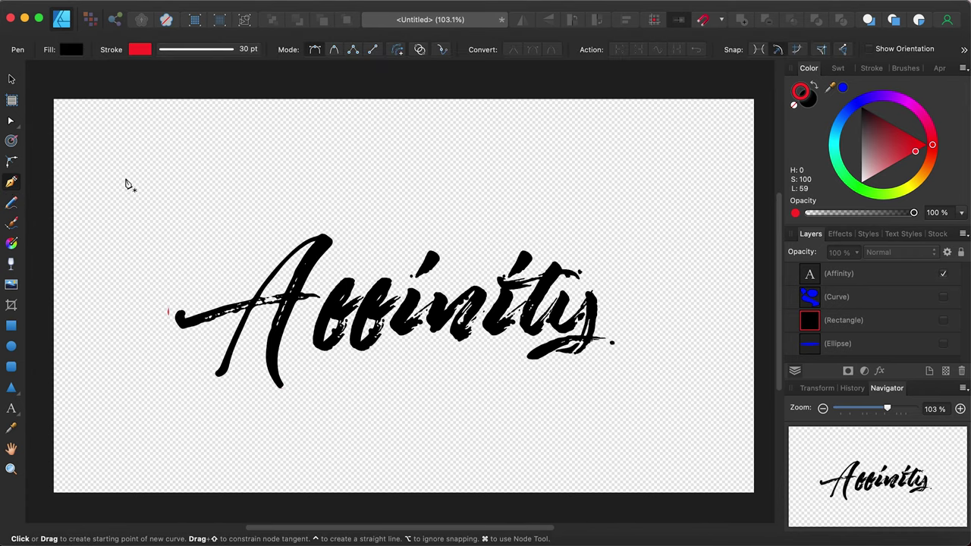
pyautogui.click(135, 168)
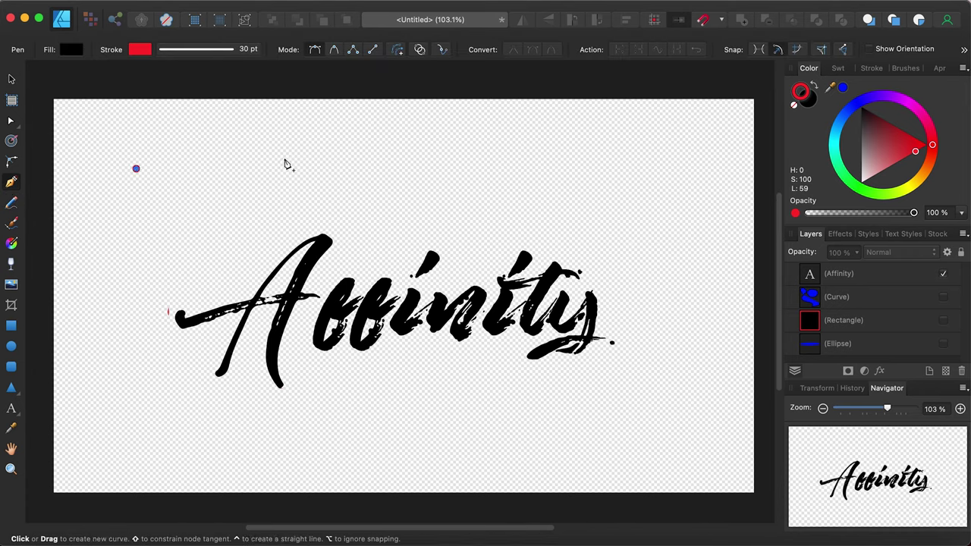
pyautogui.click(179, 245)
pyautogui.click(133, 247)
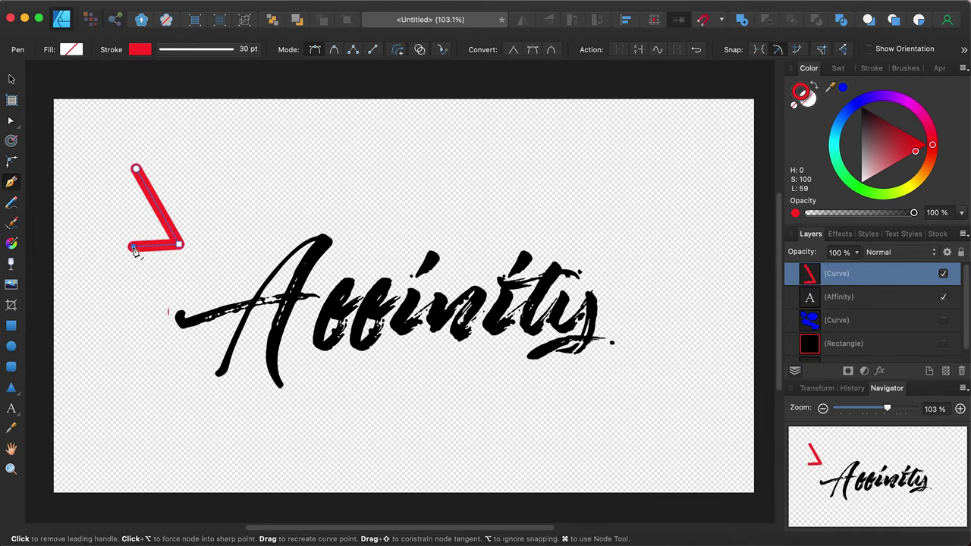
pyautogui.press('BackSpace')
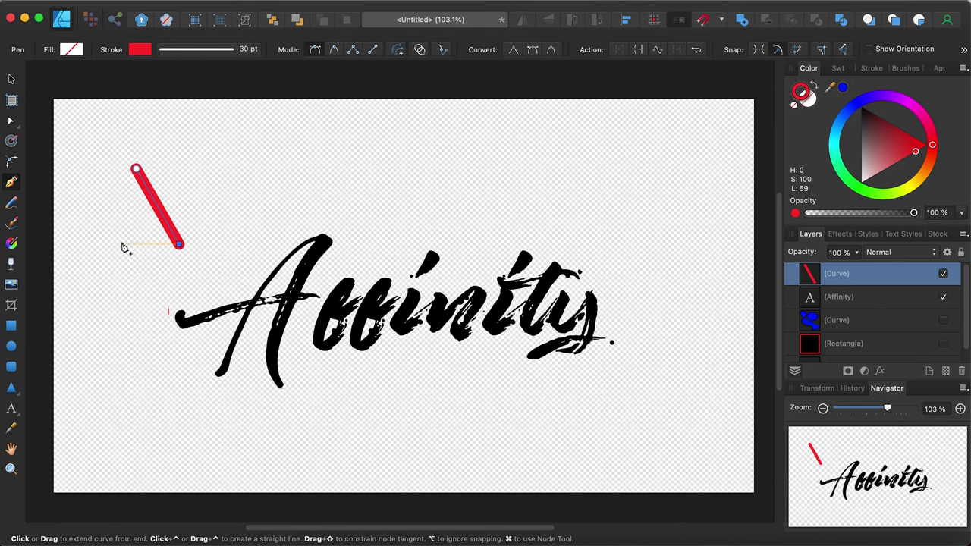
pyautogui.click(141, 244)
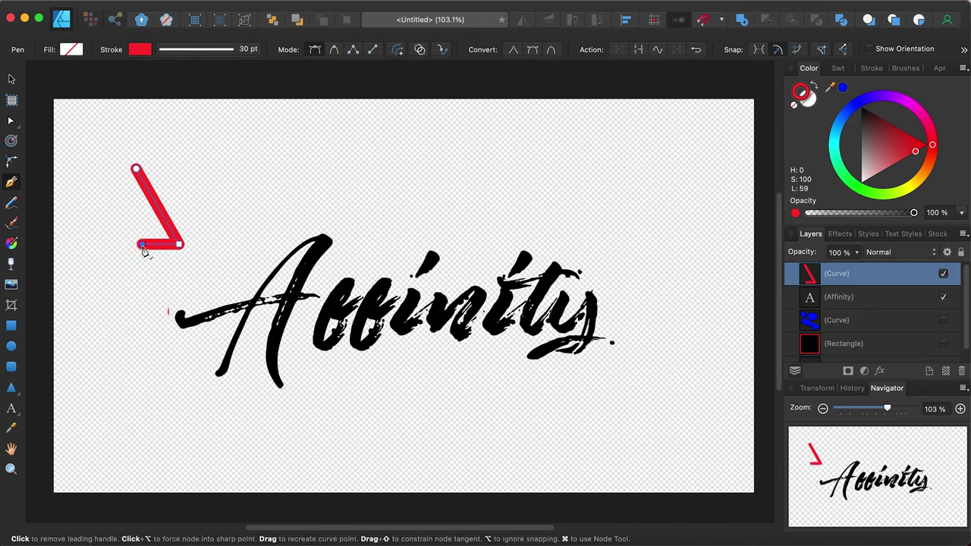
pyautogui.click(121, 202)
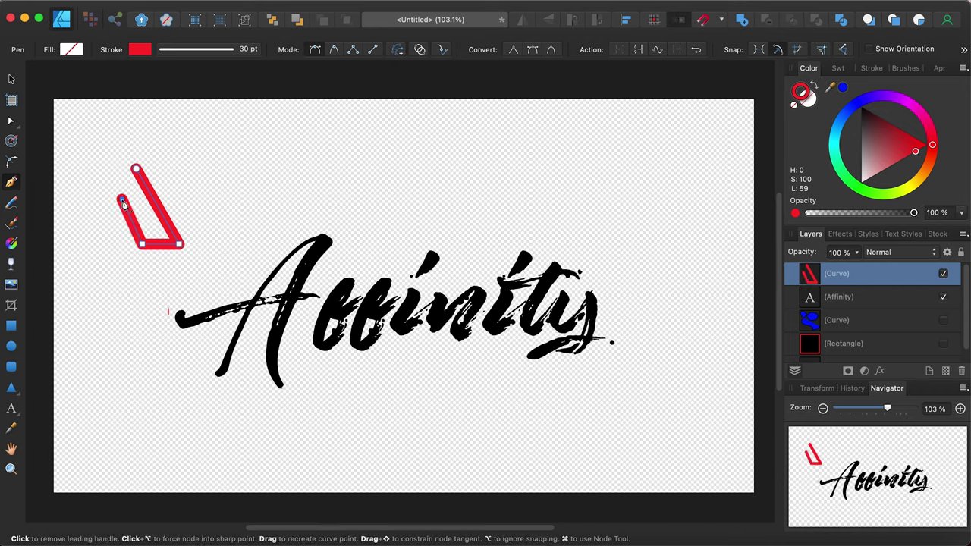
pyautogui.click(119, 203)
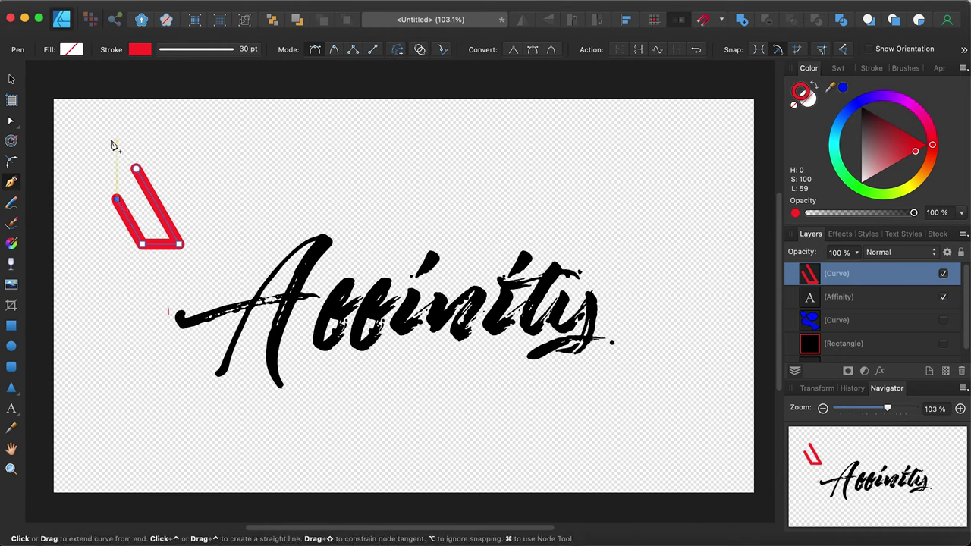
pyautogui.click(116, 139)
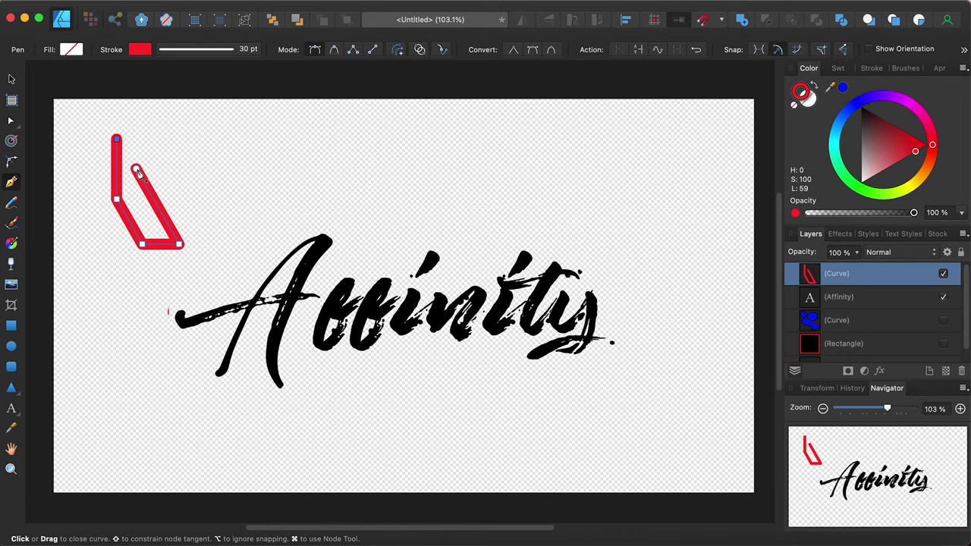
pyautogui.click(136, 170)
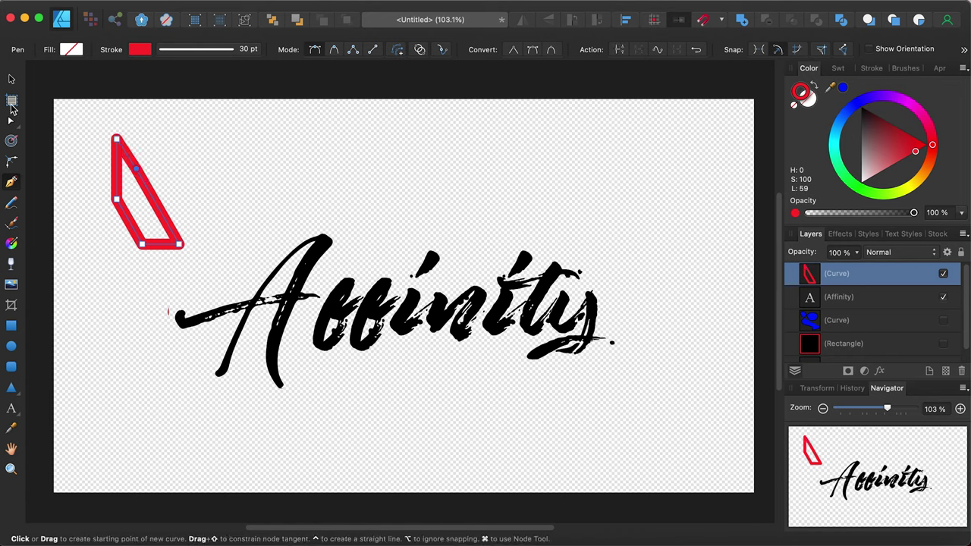
# - Select the topmost node of the pen shape and nudge it slightly upwards
pyautogui.click(11, 119)
pyautogui.click(116, 139)
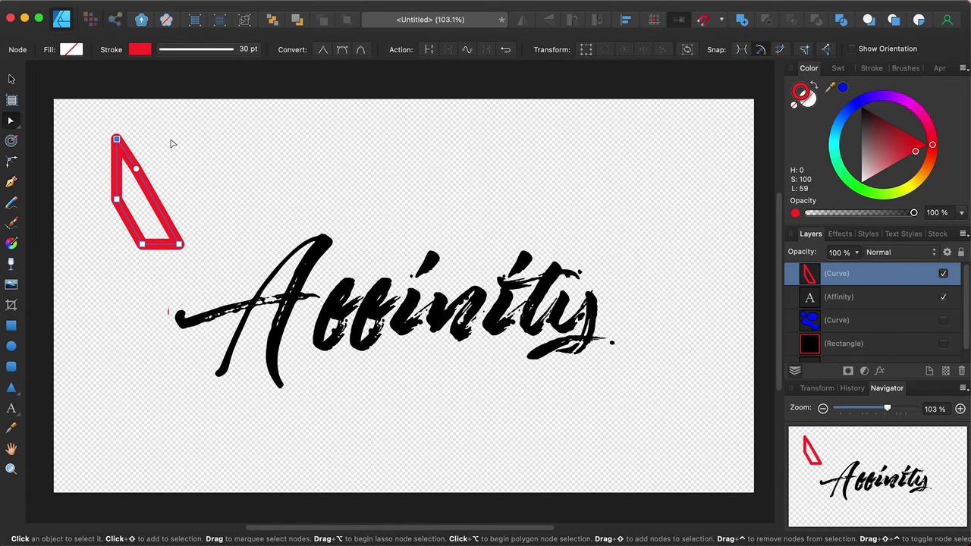
pyautogui.press('Up')
pyautogui.press('Up')
pyautogui.press('Up')
pyautogui.press('Up')
pyautogui.press('Up')
pyautogui.press('Up')
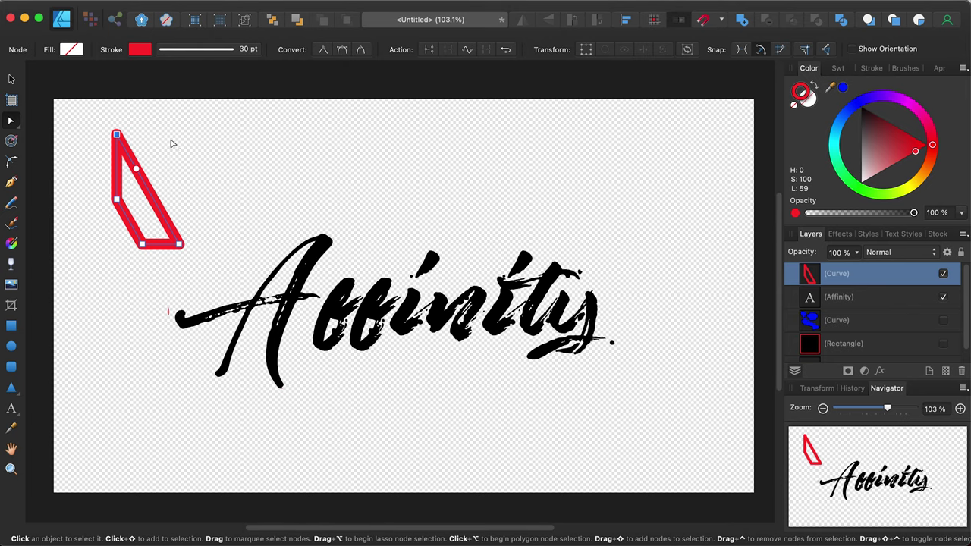
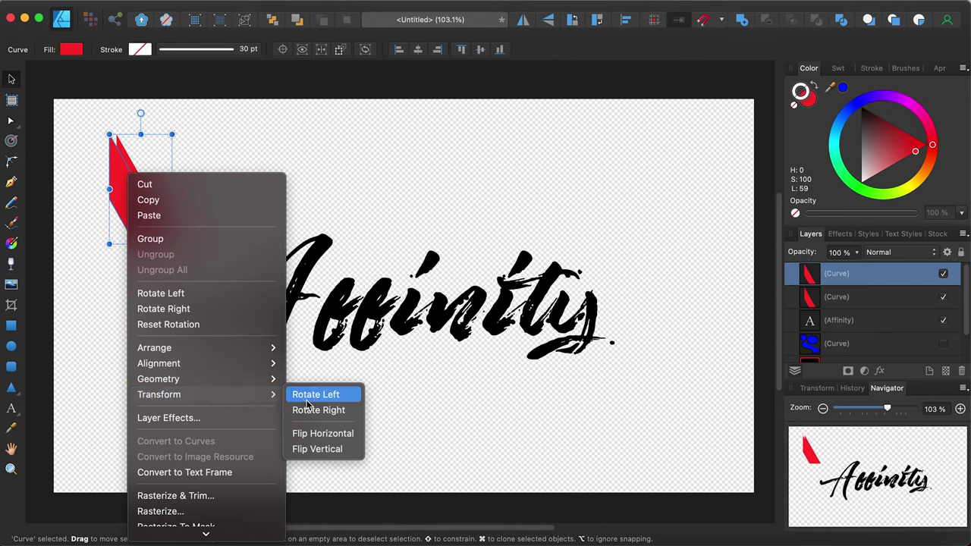
# - Flip the duplicated red curve horizontally and move it against the original's left side to form a symmetrical A
pyautogui.click(325, 433)
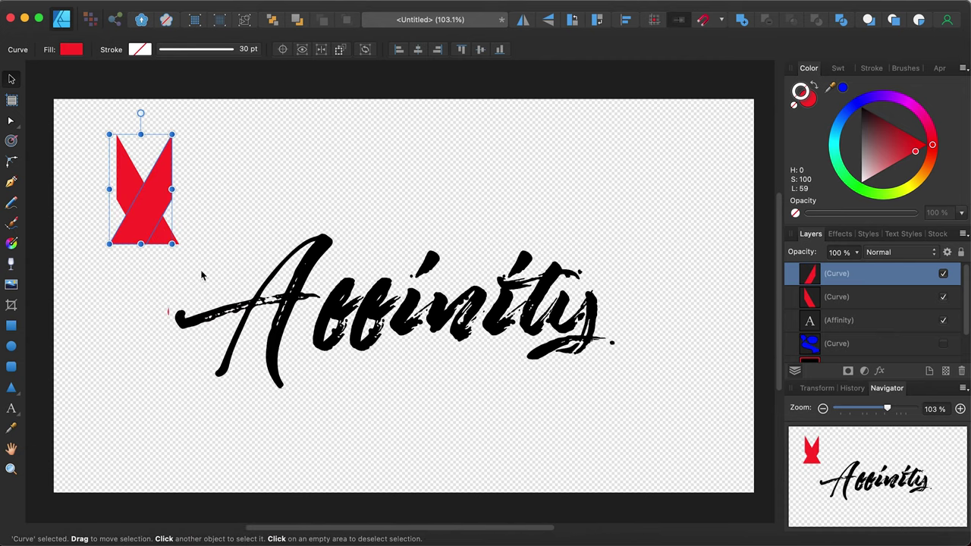
pyautogui.moveTo(134, 215); pyautogui.dragTo(81, 215)
pyautogui.click(227, 190)
# - Select both red halves of the A and move them together to the middle of the page, directly above the text
pyautogui.moveTo(193, 146); pyautogui.dragTo(88, 181)
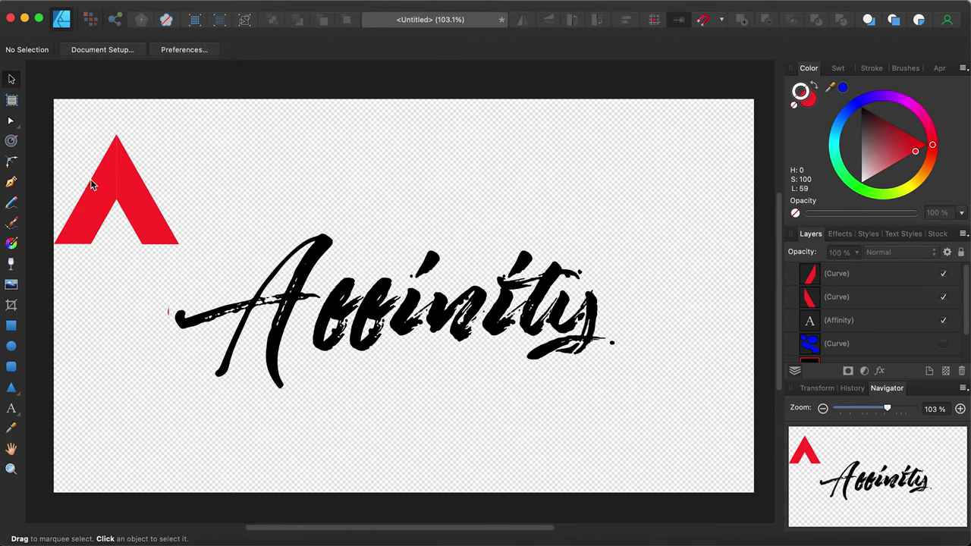
pyautogui.click(89, 180)
pyautogui.keyDown('shift'); pyautogui.click(155, 217); pyautogui.keyUp('shift')
pyautogui.moveTo(160, 218); pyautogui.dragTo(464, 230)
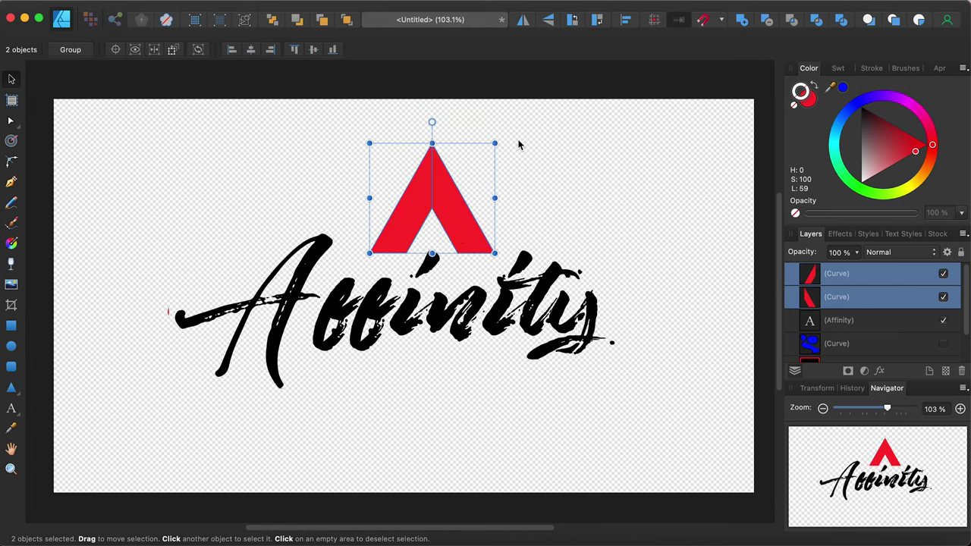
# - Try aligning the two red halves of the A with each other horizontally, undoing each alignment attempt
pyautogui.click(554, 176)
pyautogui.moveTo(347, 141); pyautogui.dragTo(427, 191)
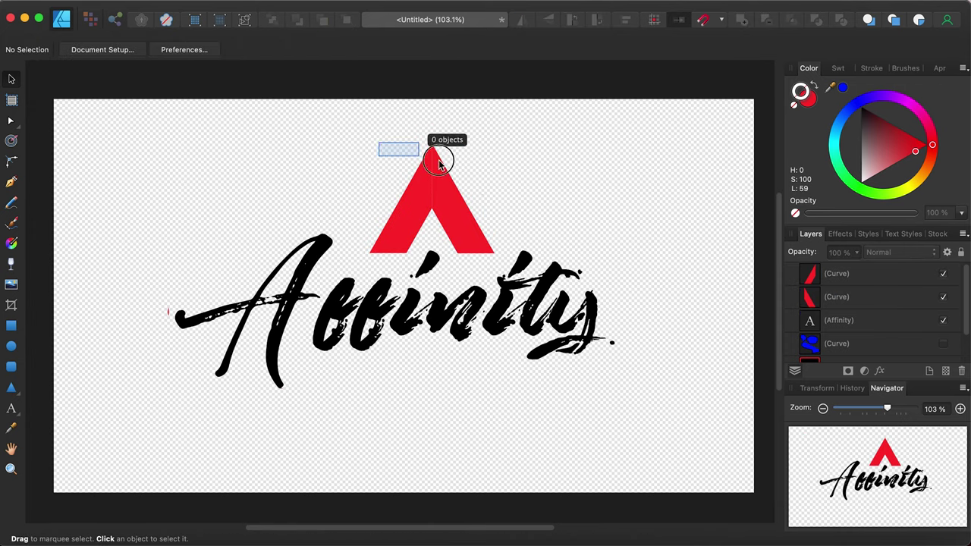
pyautogui.click(440, 220)
pyautogui.keyDown('shift'); pyautogui.click(397, 219); pyautogui.keyUp('shift')
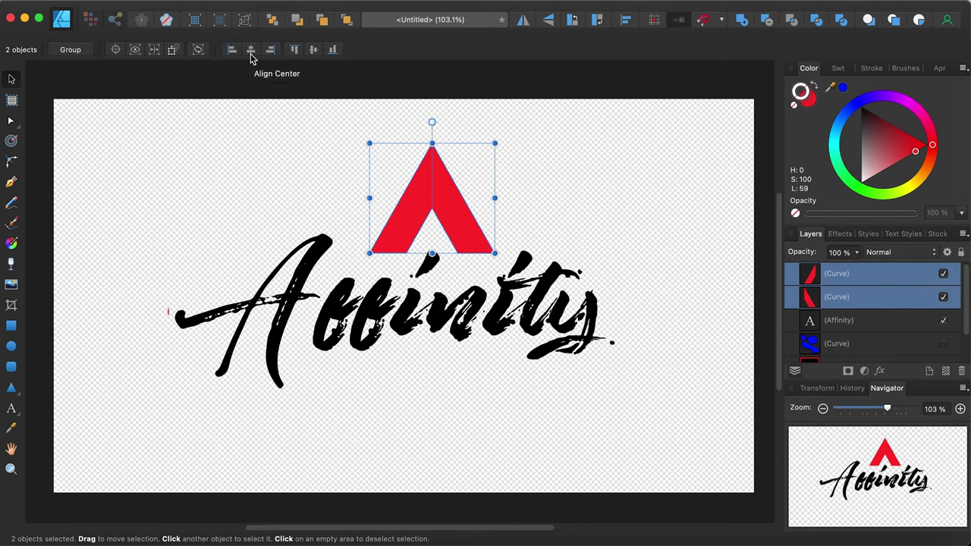
pyautogui.click(314, 52)
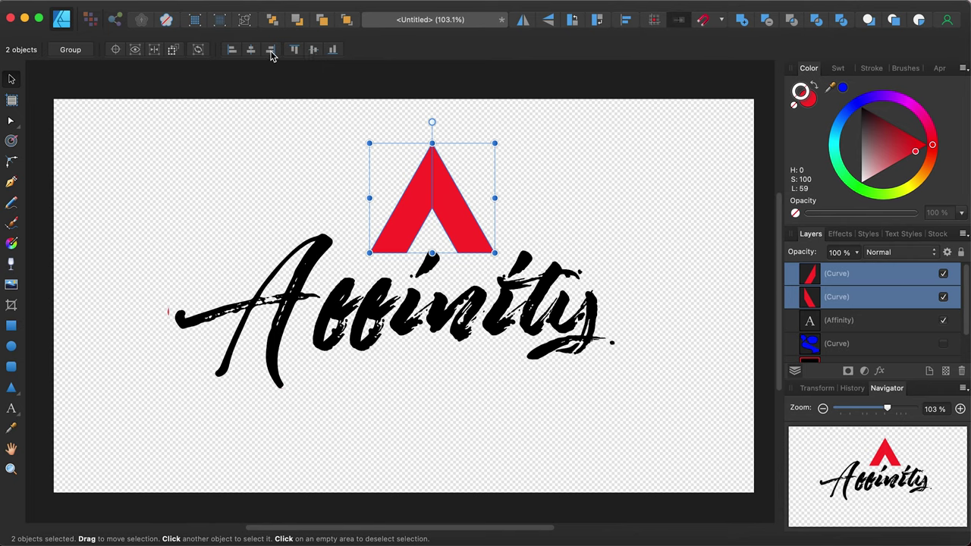
pyautogui.click(244, 54)
pyautogui.press('cmd+z')
pyautogui.click(237, 53)
pyautogui.press('super+z')
pyautogui.click(338, 167)
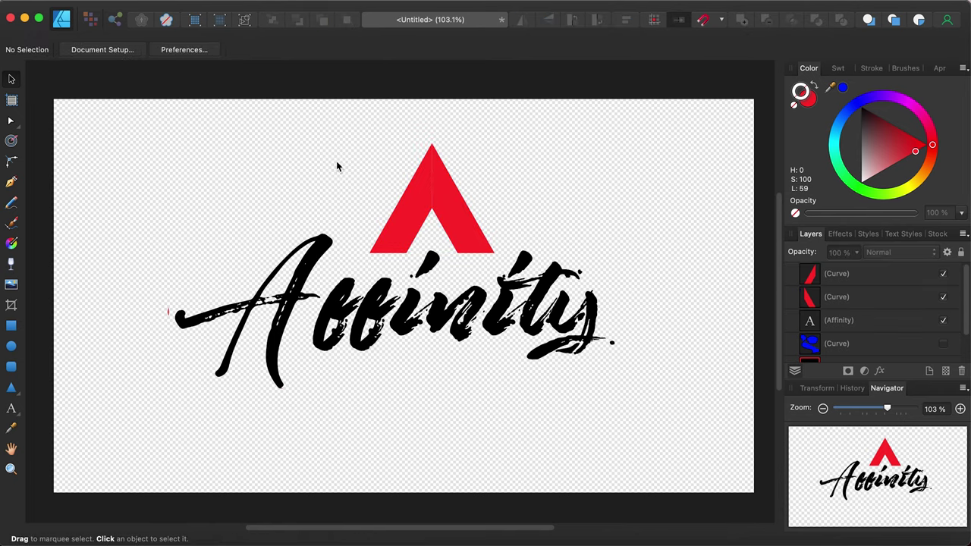
# - Merge both red halves of the A into one compound with Boolean Add and move it slightly down toward the text
pyautogui.click(461, 201)
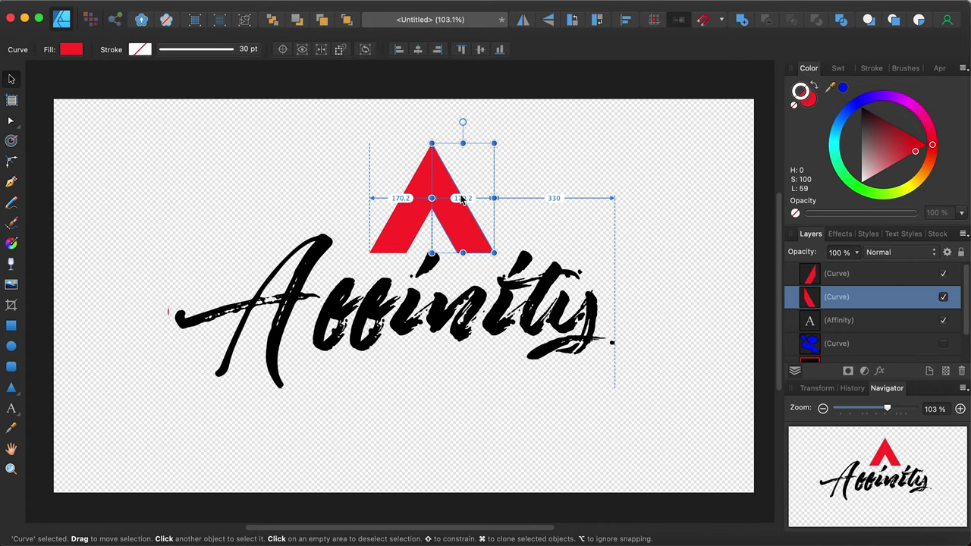
pyautogui.click(567, 144)
pyautogui.moveTo(373, 143); pyautogui.dragTo(507, 208)
pyautogui.click(461, 218)
pyautogui.keyDown('shift'); pyautogui.click(398, 215); pyautogui.keyUp('shift')
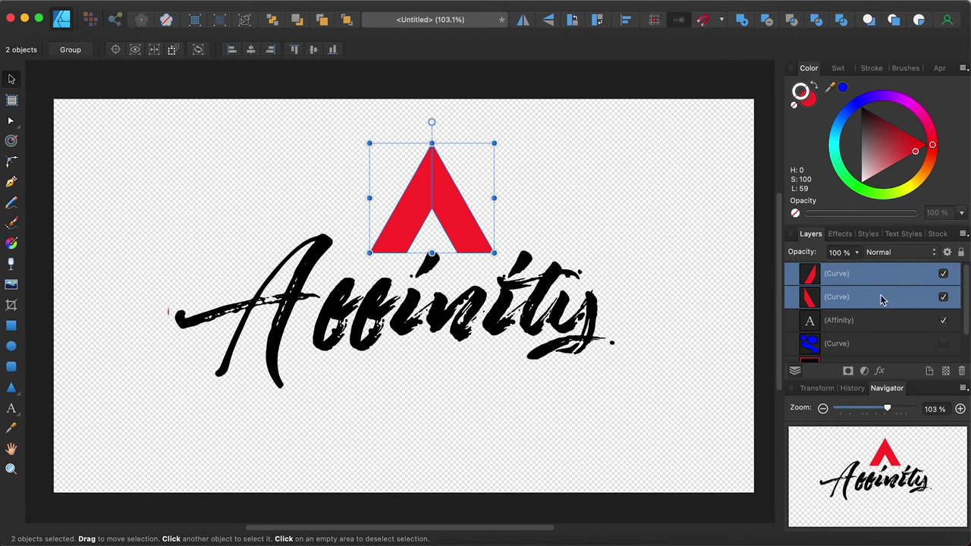
pyautogui.click(742, 21)
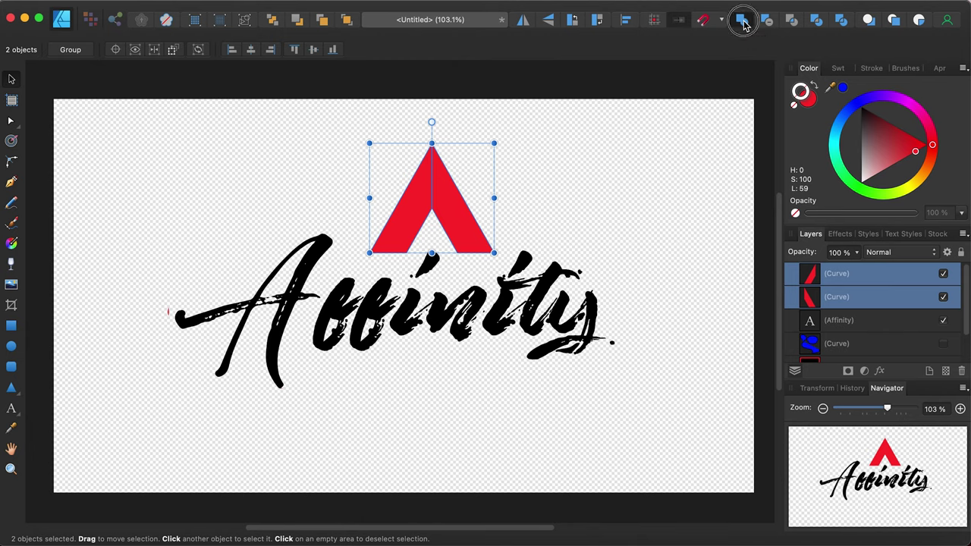
pyautogui.click(562, 149)
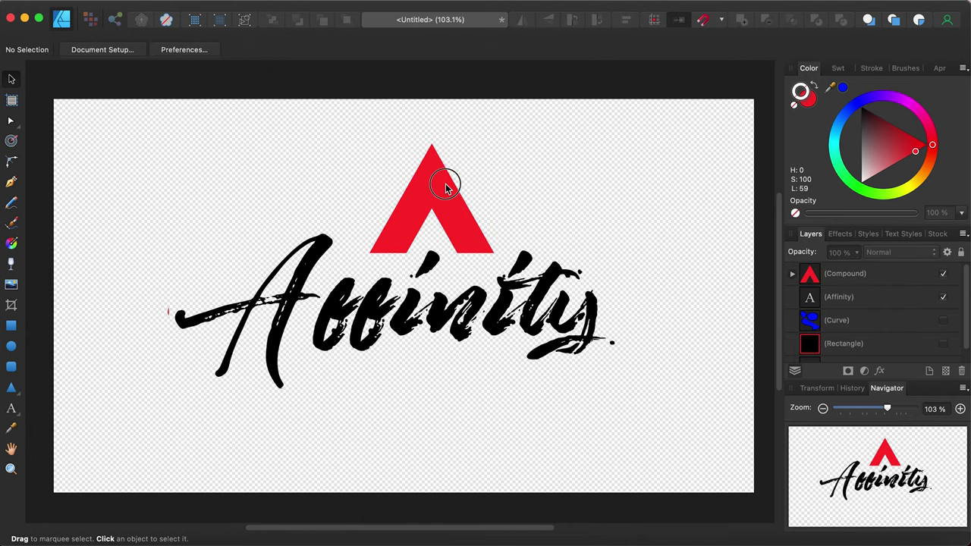
pyautogui.moveTo(449, 184); pyautogui.dragTo(450, 193)
pyautogui.click(509, 161)
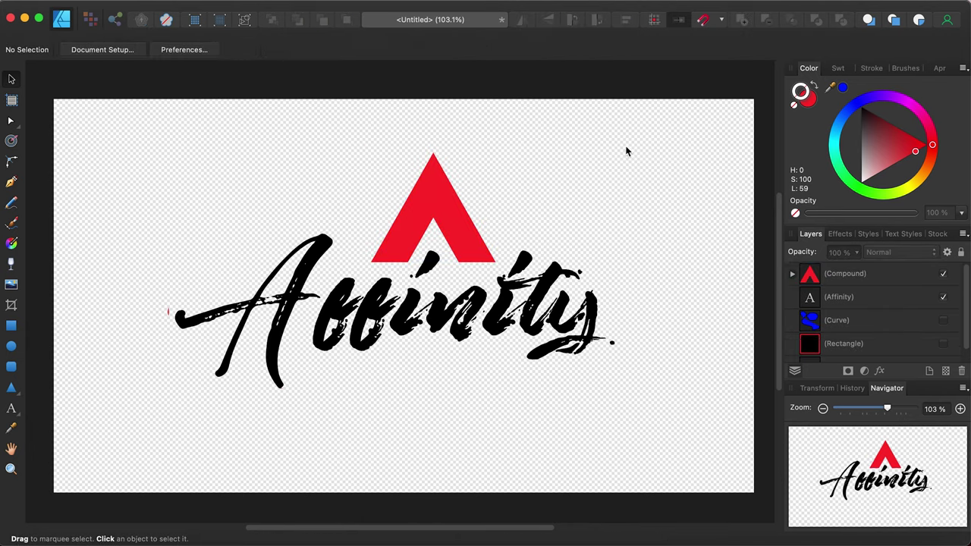
# - Expand the compound A's layer and examine its component curves, outline with the Node tool, and available object commands
pyautogui.click(468, 258)
pyautogui.click(792, 276)
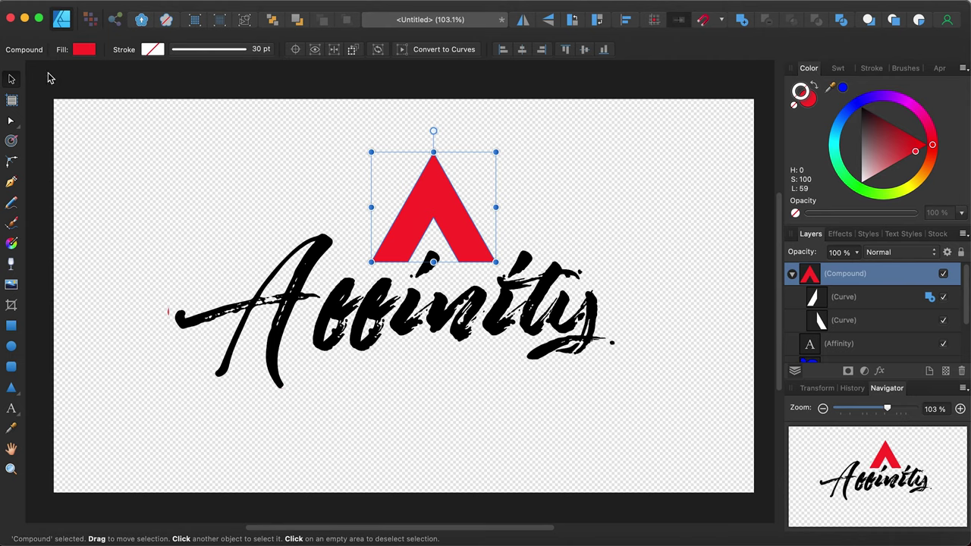
pyautogui.click(12, 123)
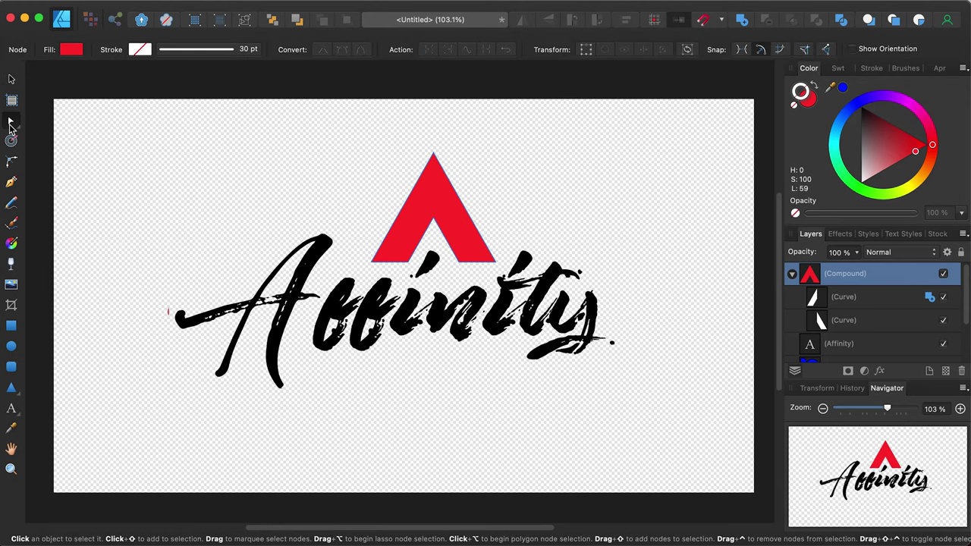
pyautogui.click(497, 265)
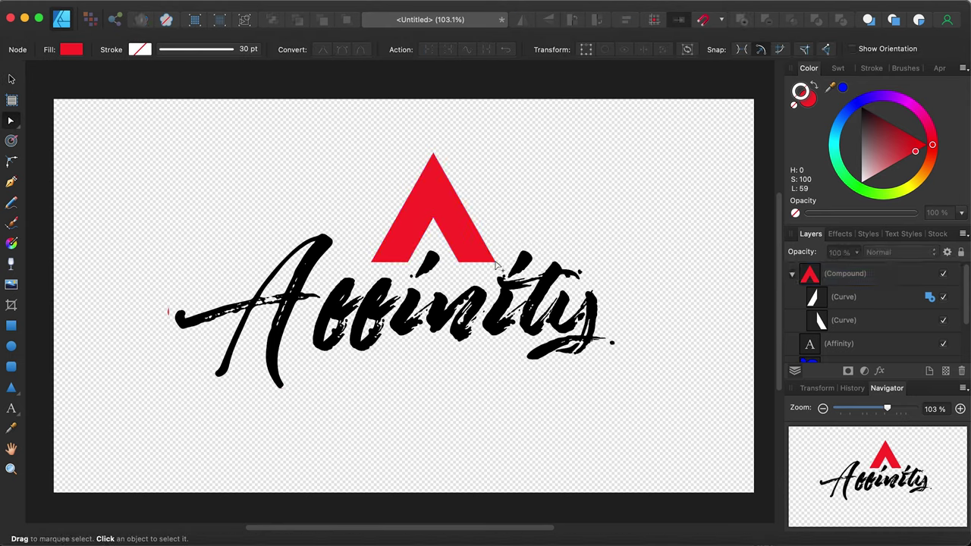
pyautogui.click(487, 260)
pyautogui.rightClick(482, 259)
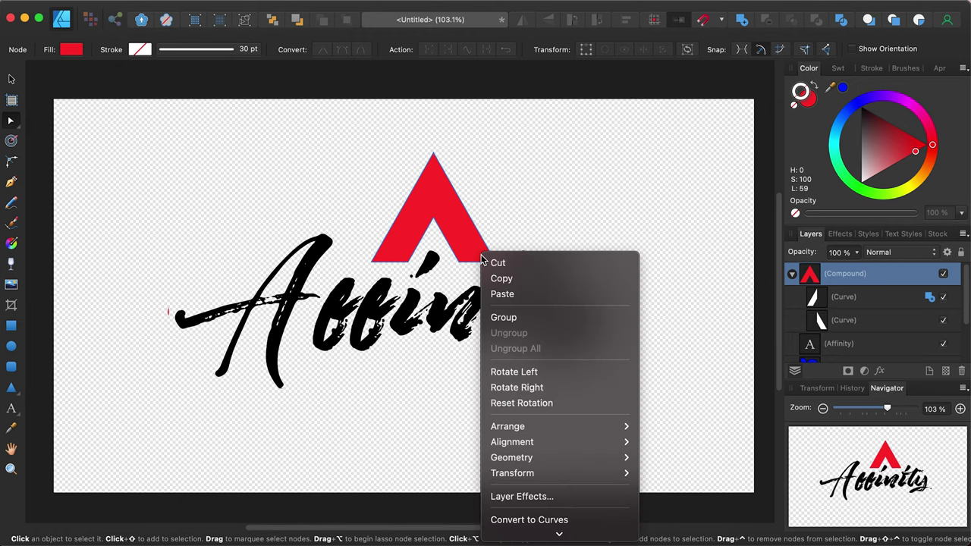
pyautogui.click(459, 241)
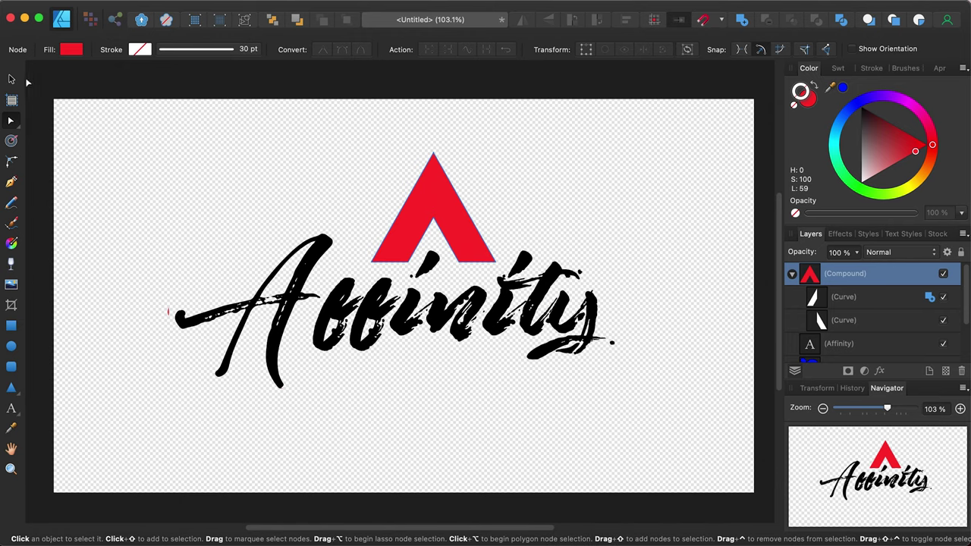
pyautogui.click(12, 78)
pyautogui.click(284, 122)
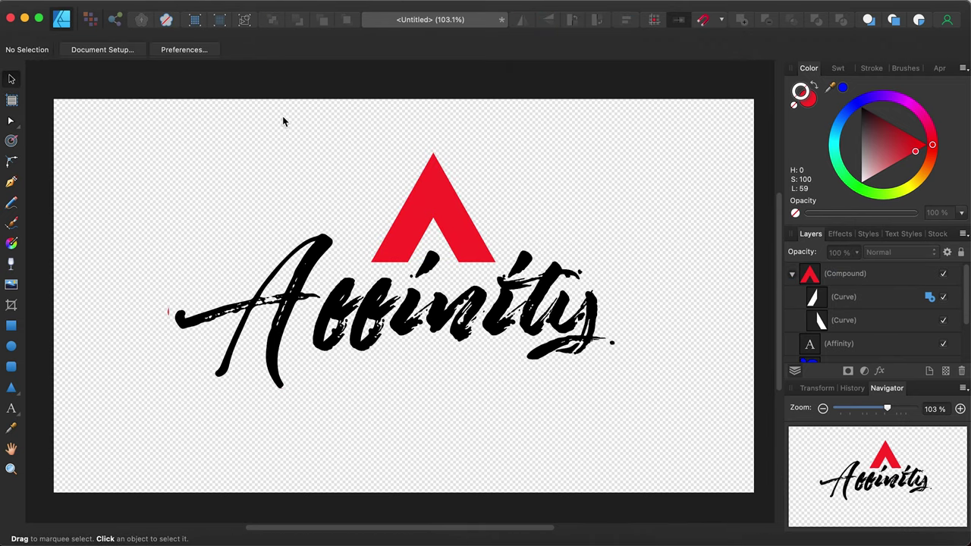
# - Switch to the Export Persona and set the default export preset to JPEG (Best quality)
pyautogui.click(117, 21)
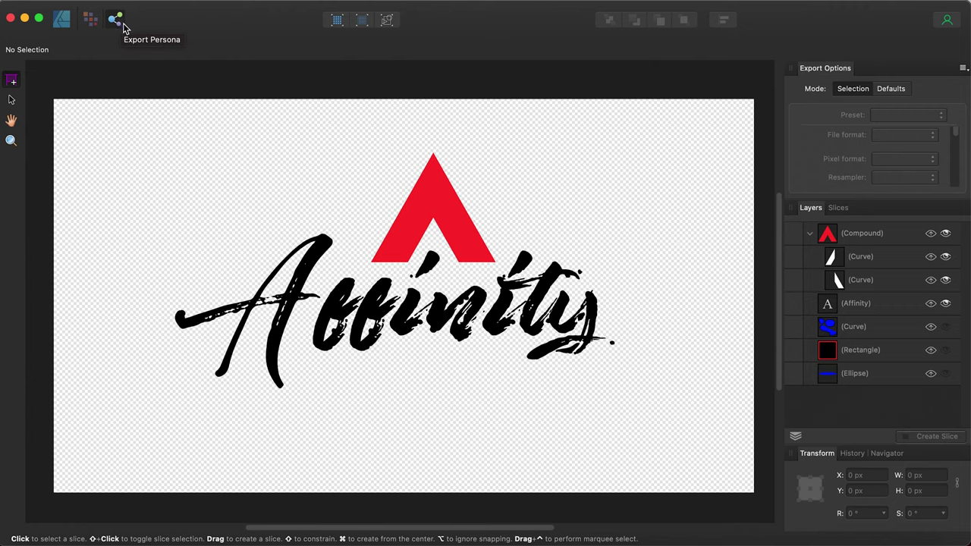
pyautogui.scroll(-3, 873, 141)
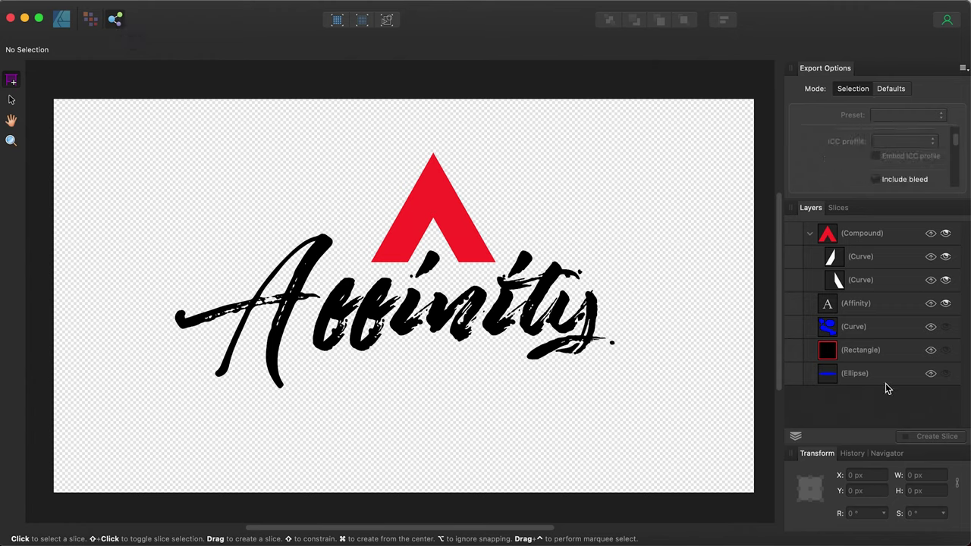
pyautogui.click(12, 101)
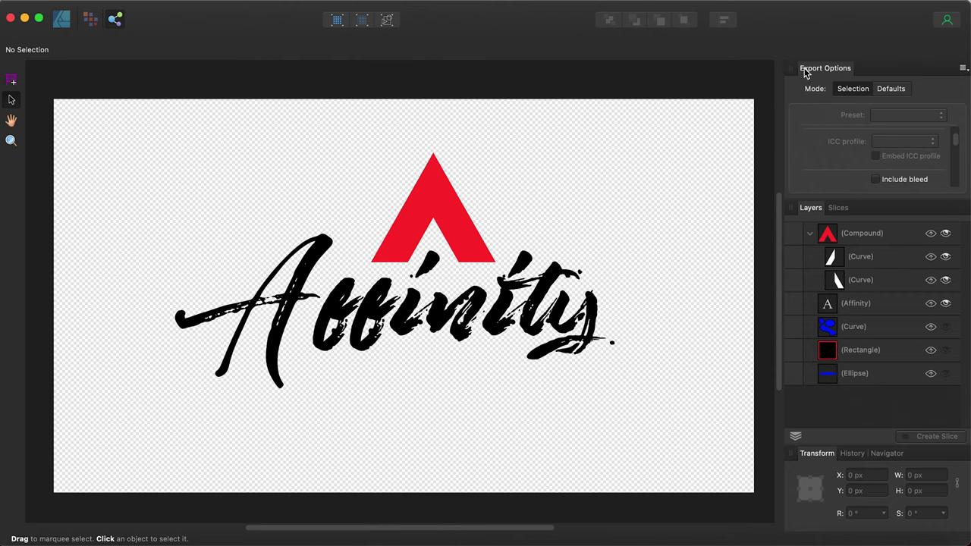
pyautogui.scroll(2, 948, 148)
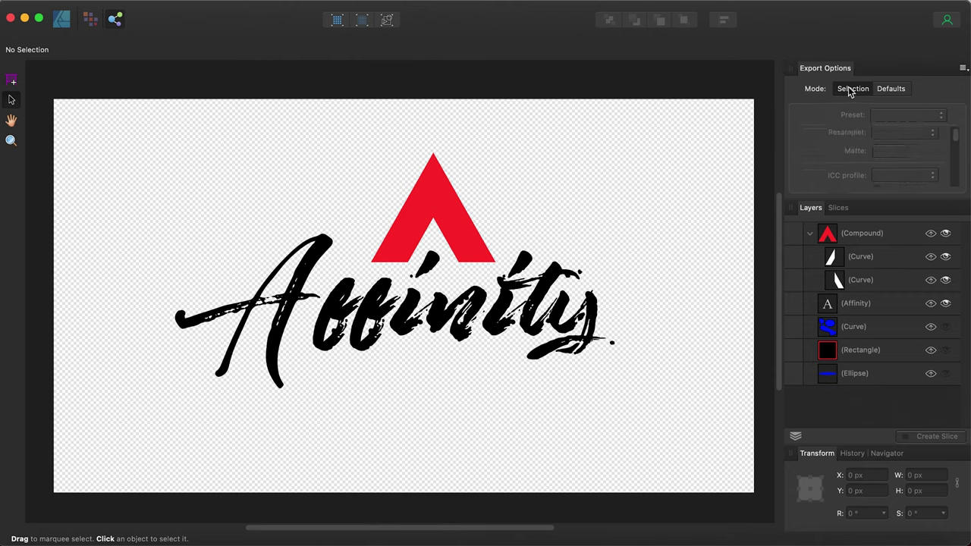
pyautogui.click(891, 90)
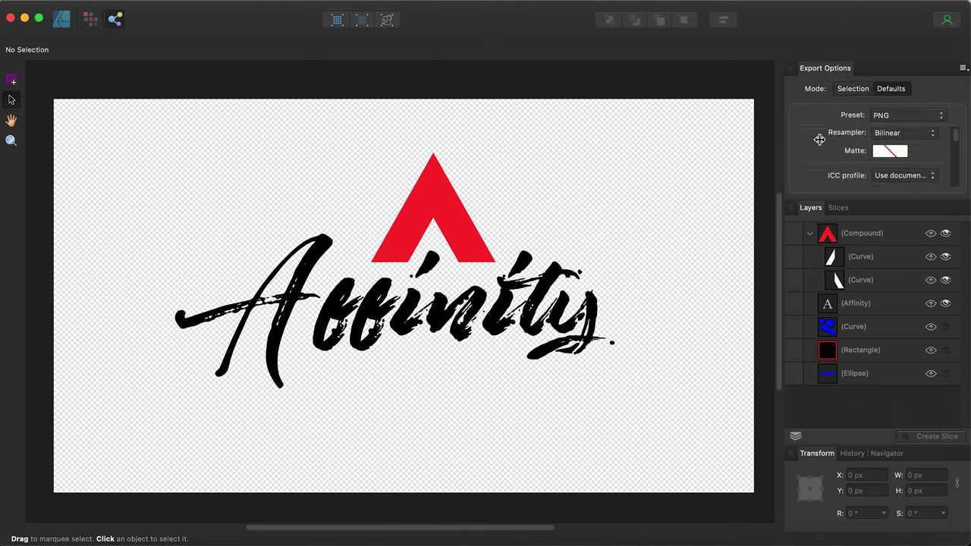
pyautogui.click(899, 118)
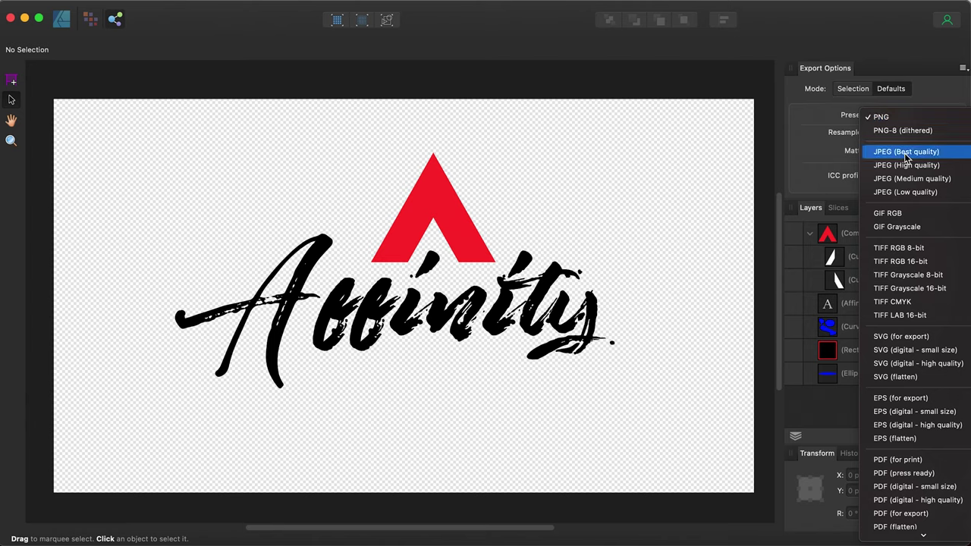
pyautogui.click(907, 153)
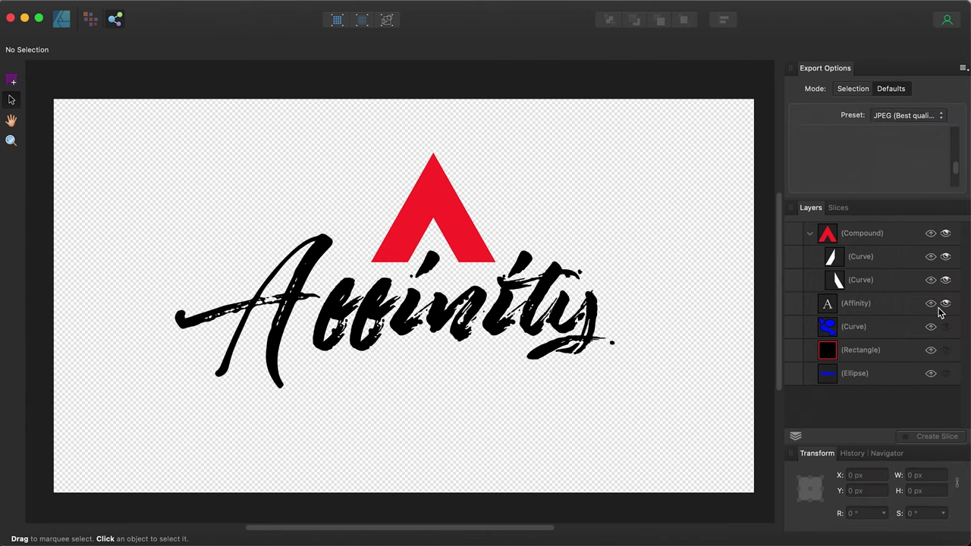
# - Select all layers from the compound A down to the ellipse, and clear the selection
pyautogui.click(877, 235)
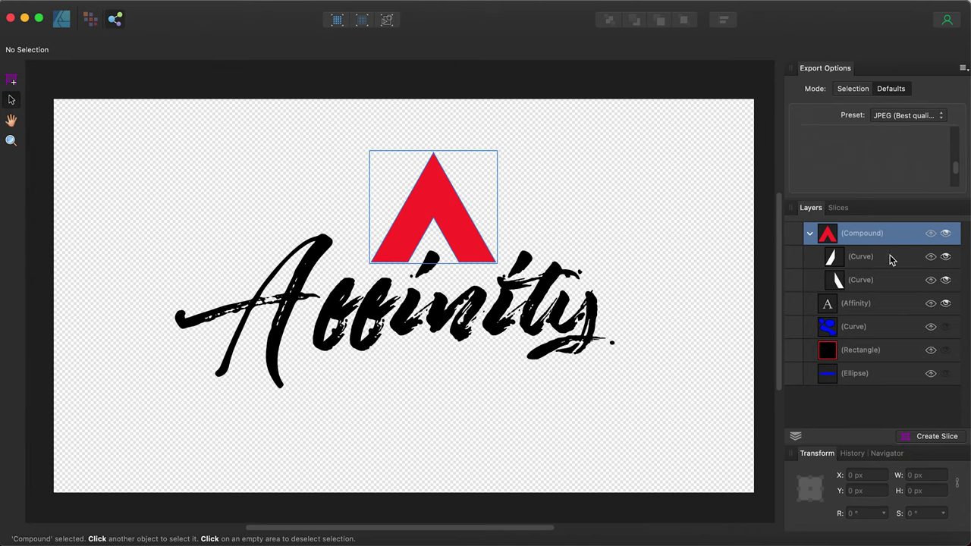
pyautogui.keyDown('shift'); pyautogui.click(884, 305); pyautogui.keyUp('shift')
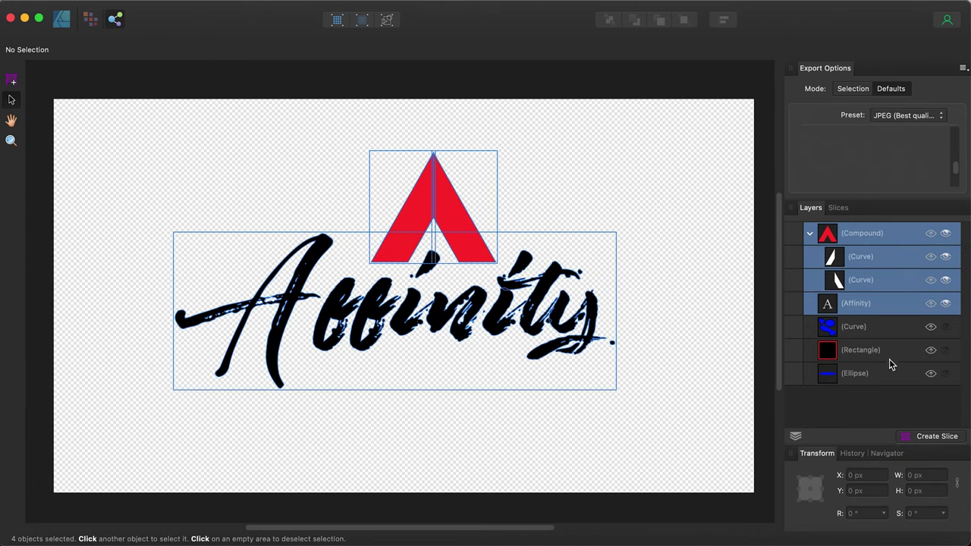
pyautogui.keyDown('shift'); pyautogui.click(889, 375); pyautogui.keyUp('shift')
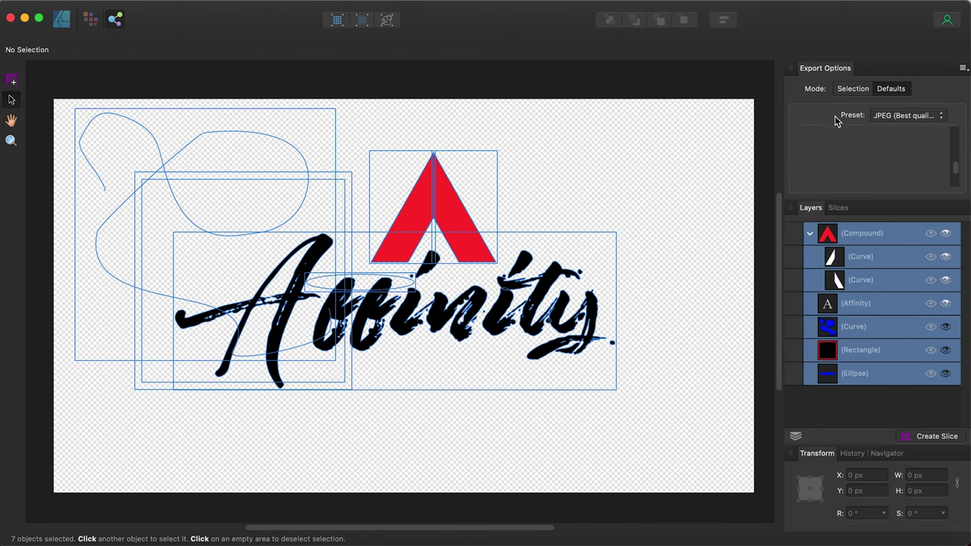
pyautogui.click(657, 129)
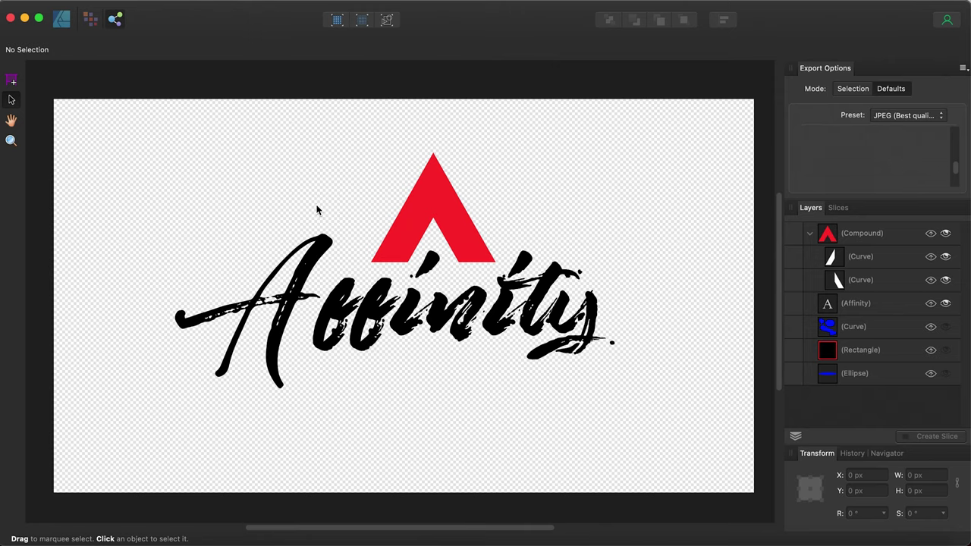
# - Look at the save options and the list of save locations, and cancel without saving the document
pyautogui.click(114, 0)
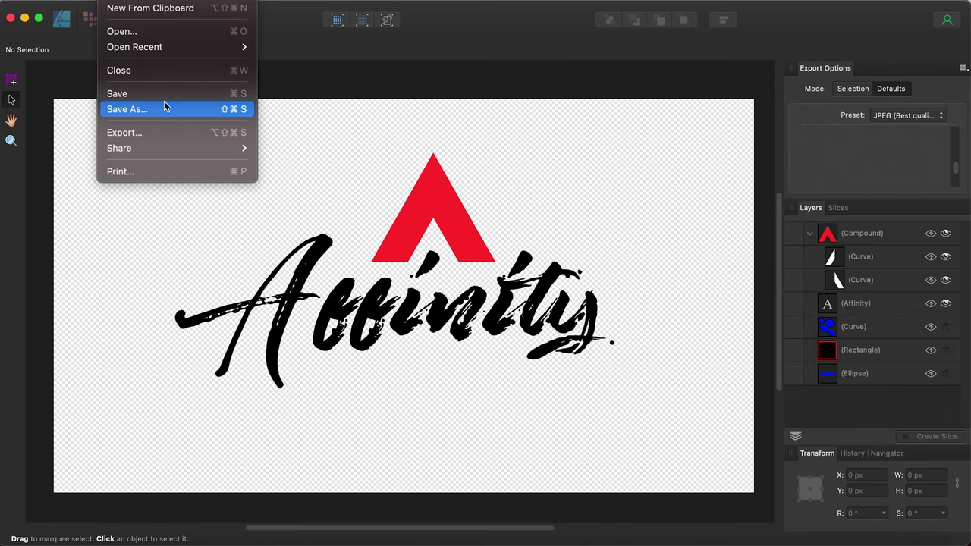
pyautogui.press('Escape')
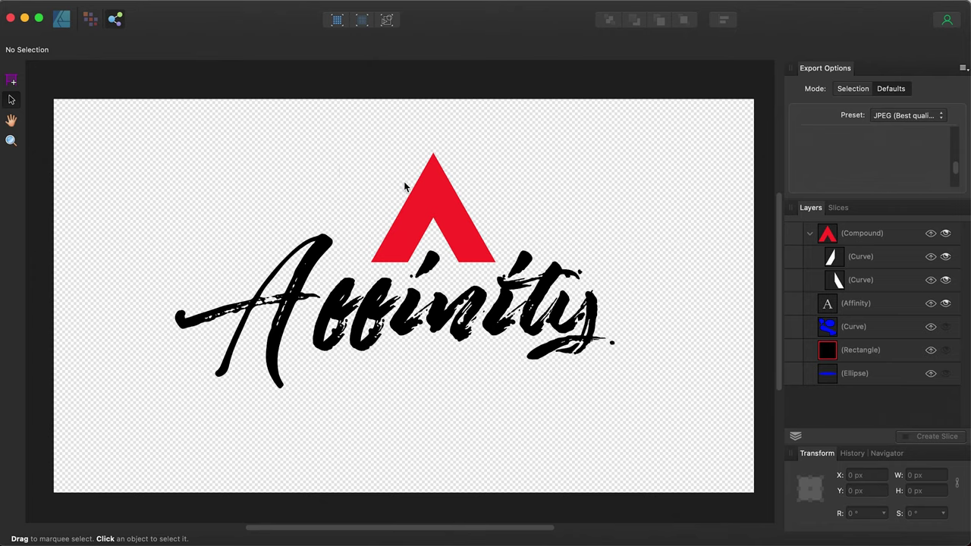
pyautogui.click(472, 177)
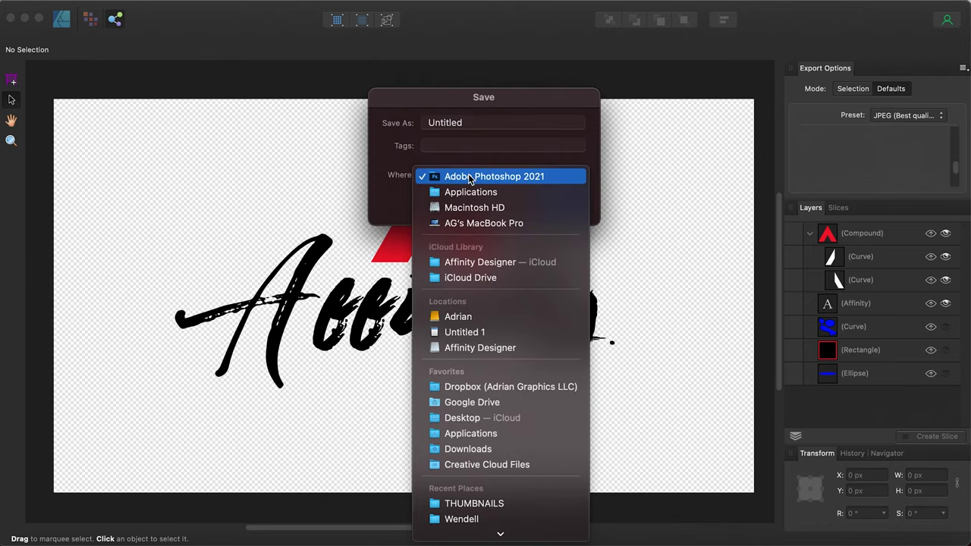
pyautogui.click(470, 177)
pyautogui.click(503, 205)
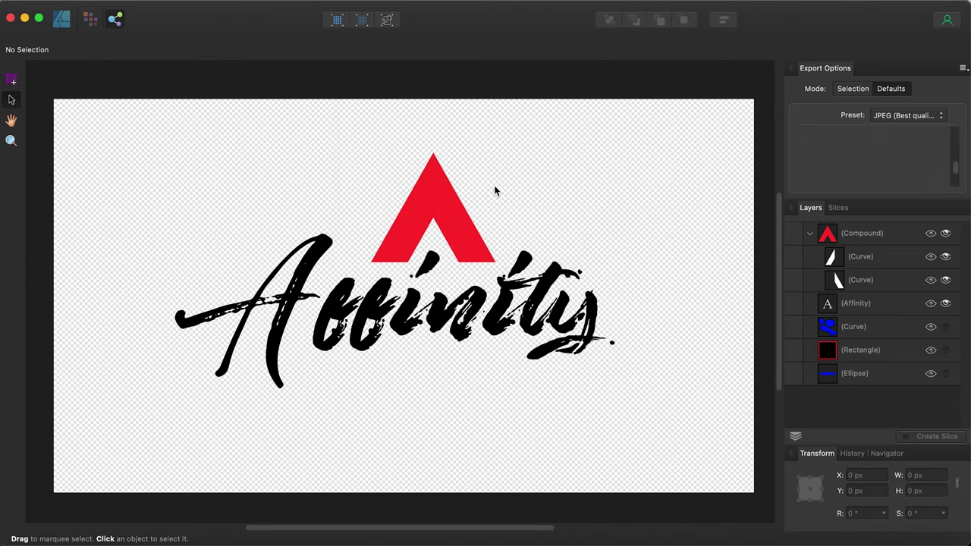
# - Open the document's export settings and review the options for the PNG, JPEG and PSD formats
pyautogui.click(110, 1)
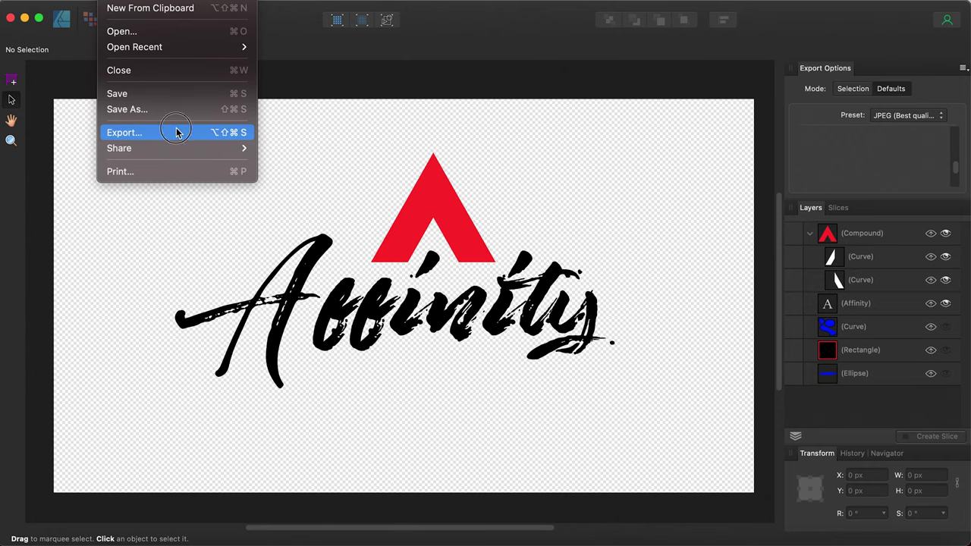
pyautogui.press('Escape')
pyautogui.press('super+alt+shift+s')
pyautogui.click(448, 159)
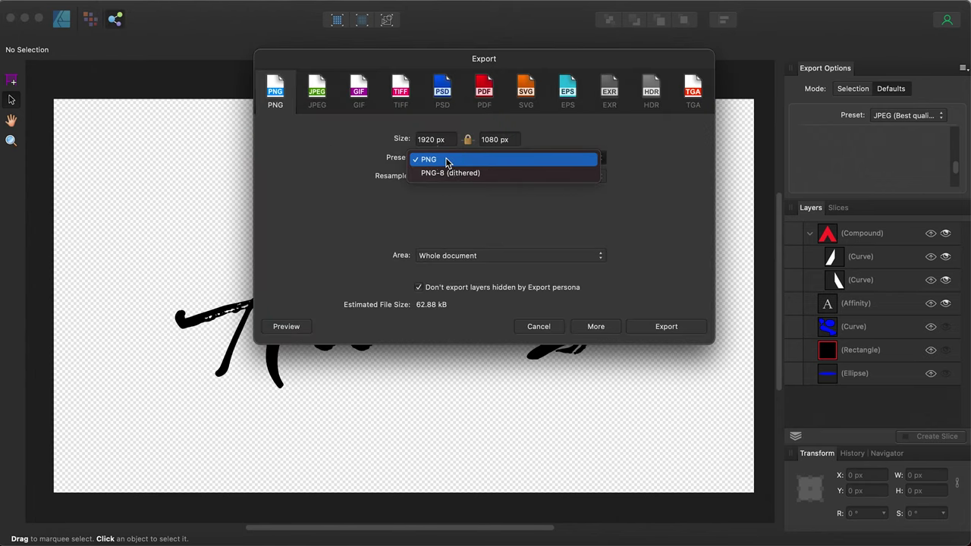
pyautogui.click(450, 161)
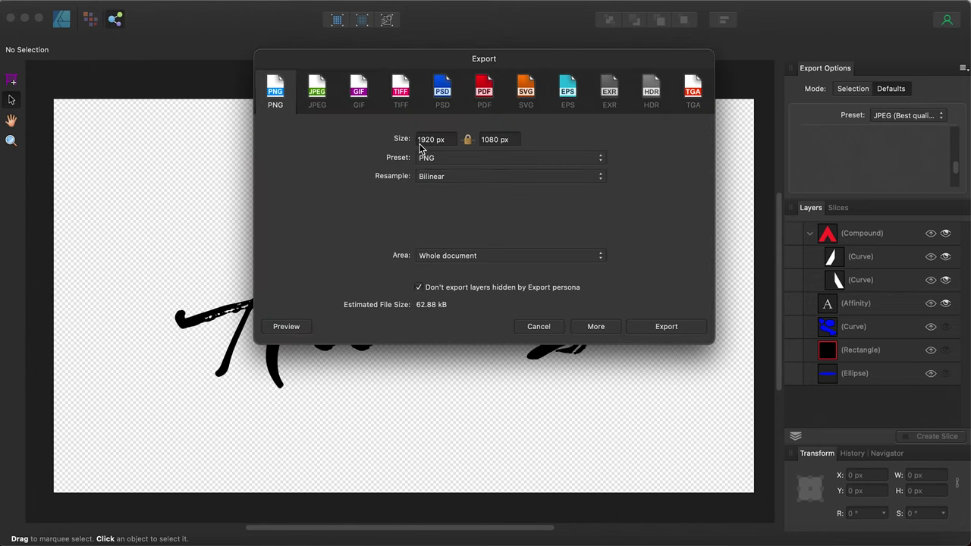
pyautogui.click(335, 101)
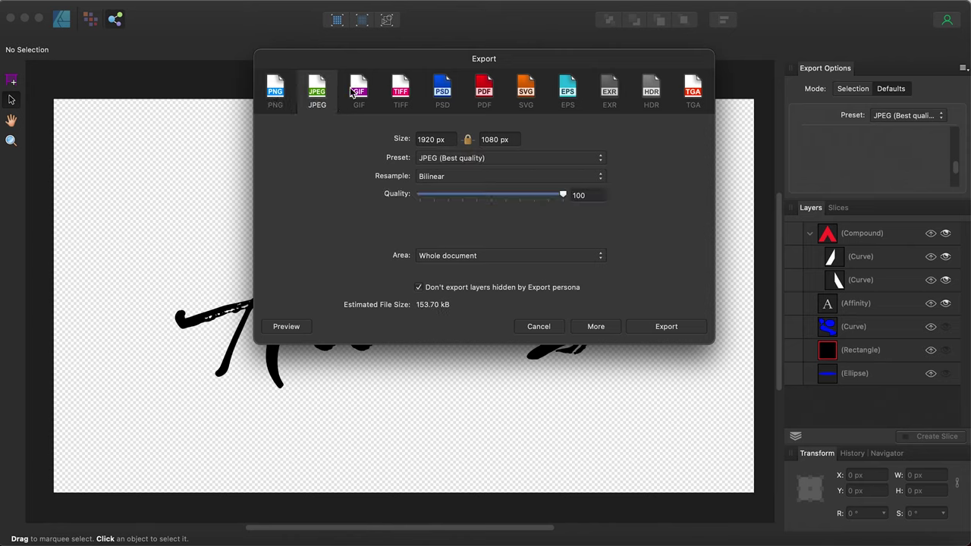
pyautogui.click(454, 92)
# - Export the whole document as a JPEG with the Best quality preset, saving it as "affinity" in the iCloud Desktop folder
pyautogui.click(306, 91)
pyautogui.click(448, 159)
pyautogui.click(463, 158)
pyautogui.click(648, 329)
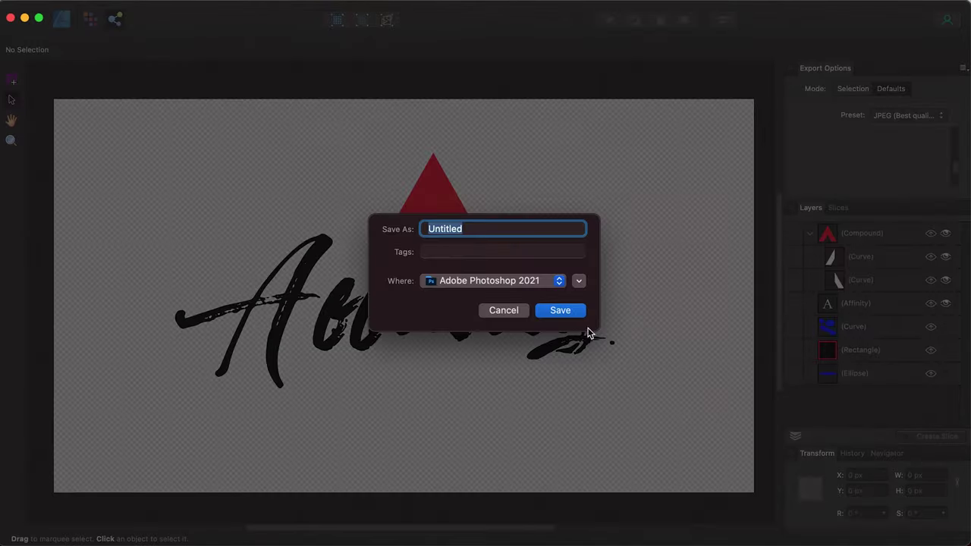
pyautogui.write('affinity')
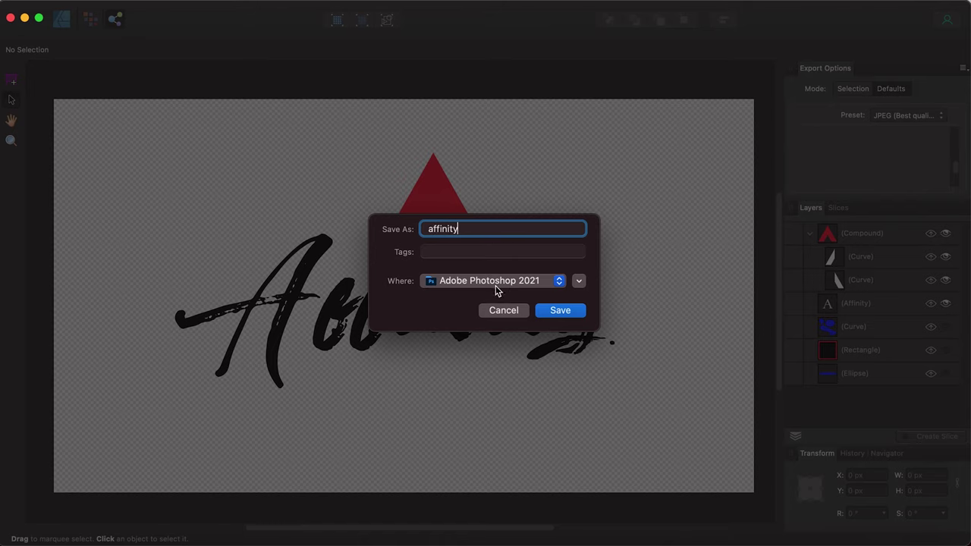
pyautogui.click(497, 289)
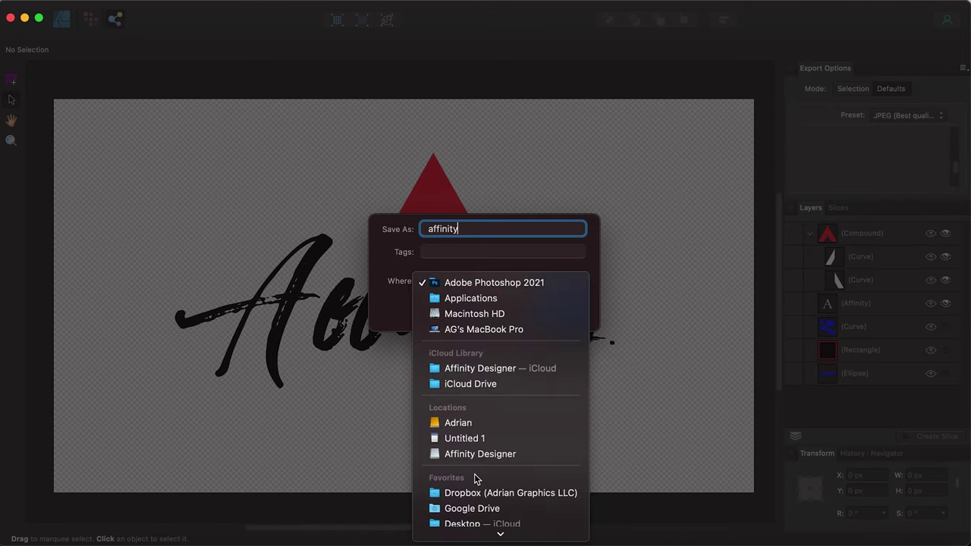
pyautogui.click(478, 523)
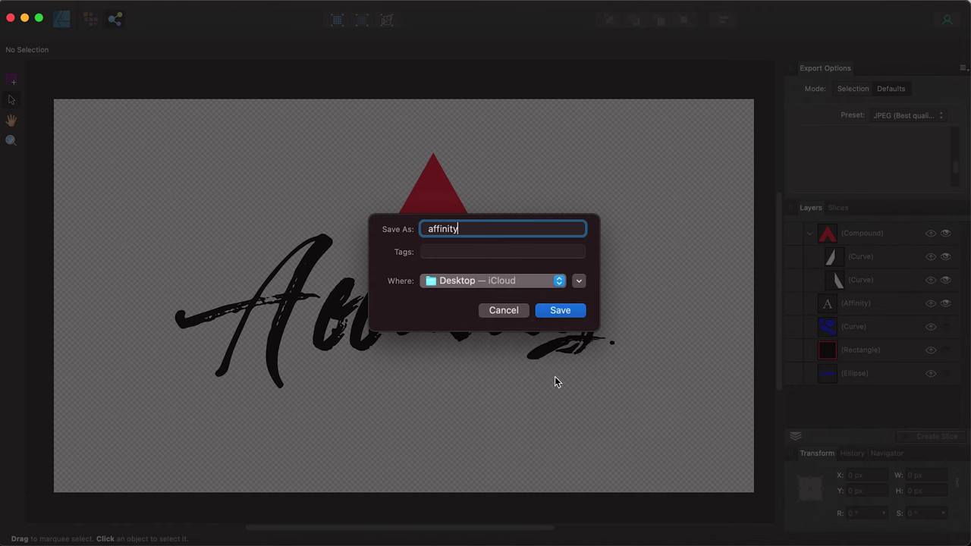
pyautogui.click(560, 311)
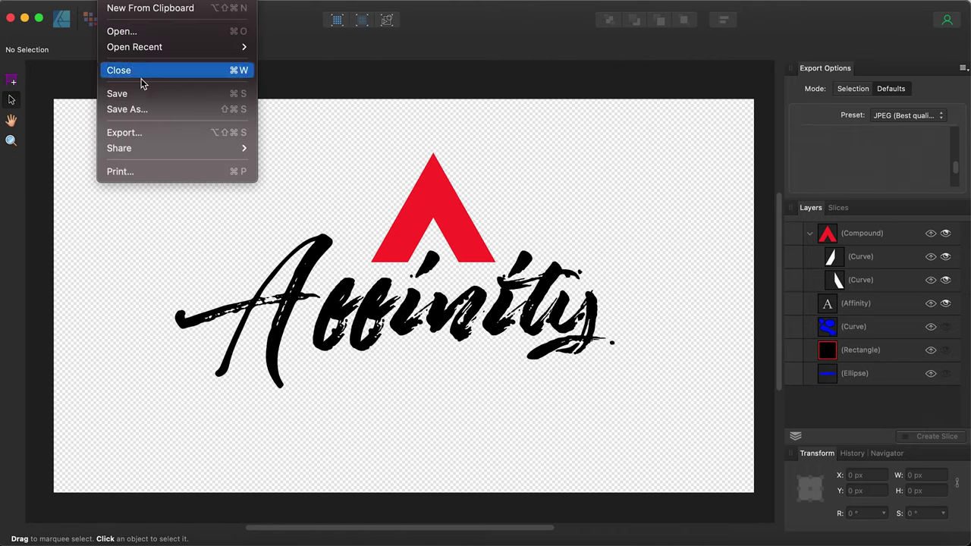
# - Export the document again as a PNG, saving it as "affinitypng" in the iCloud Desktop folder
pyautogui.click(181, 132)
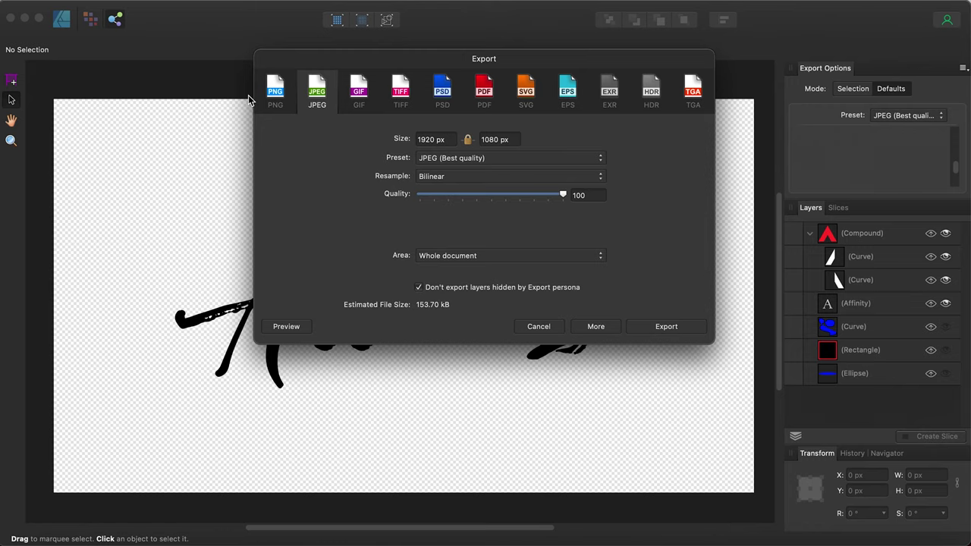
pyautogui.click(278, 96)
pyautogui.click(640, 331)
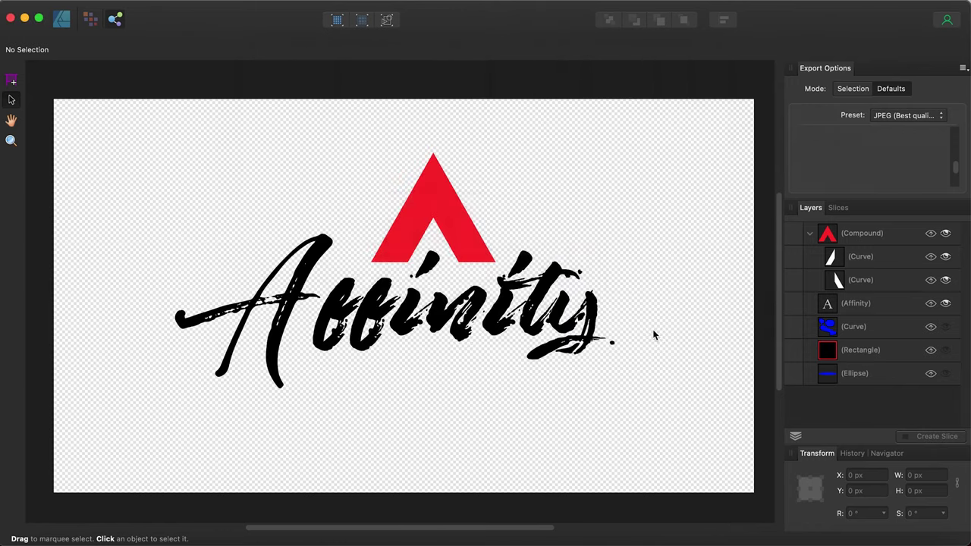
pyautogui.click(578, 282)
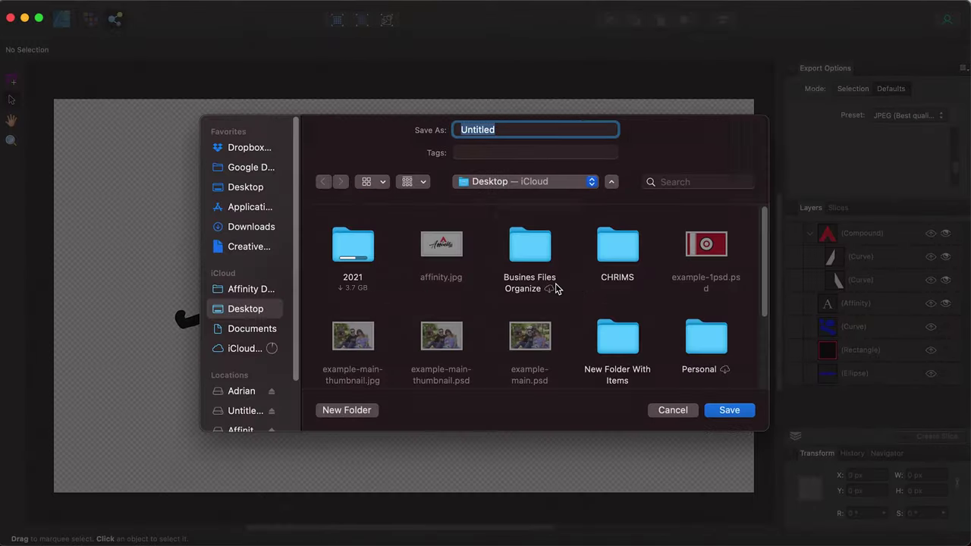
pyautogui.click(445, 259)
pyautogui.click(535, 130)
pyautogui.write('png')
pyautogui.press('Return')
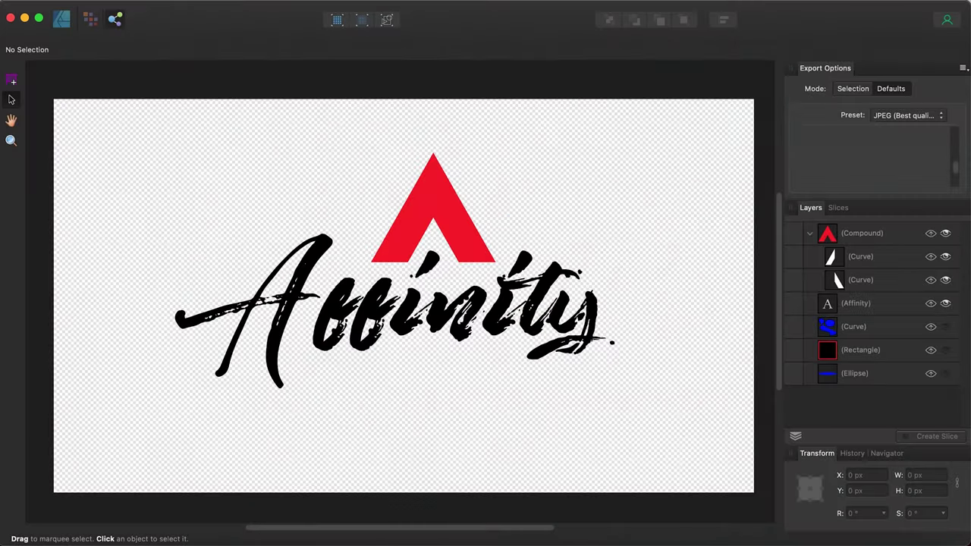
# - Switch to Finder, preview the exported affinity.jpg and affinitypng.png in the Desktop folder, and close the Finder window
pyautogui.click(31, 540)
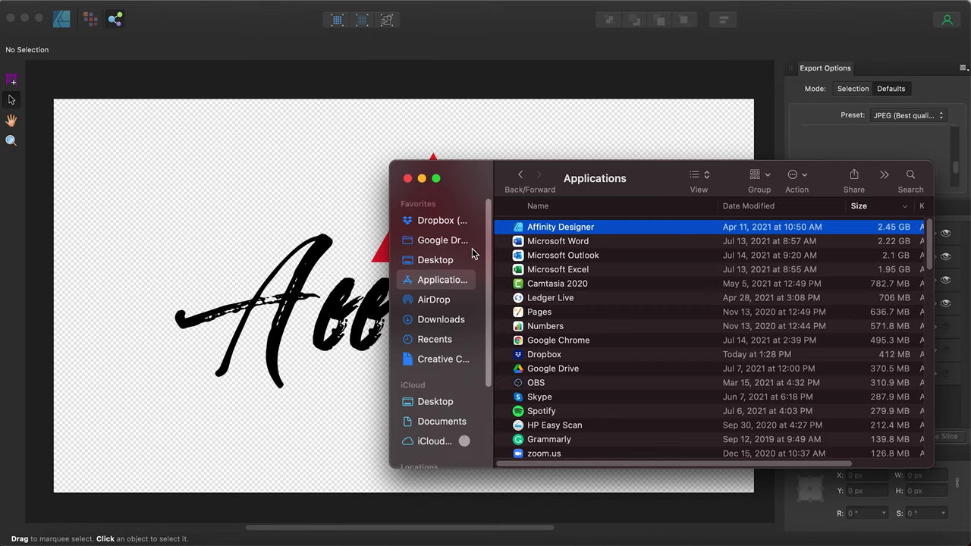
pyautogui.click(435, 262)
pyautogui.click(532, 237)
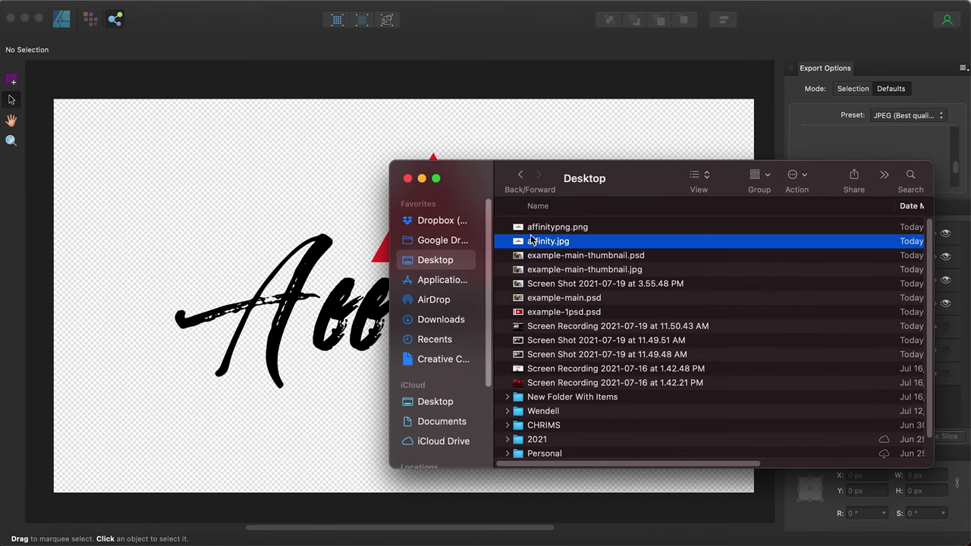
pyautogui.press('space')
pyautogui.press('Up')
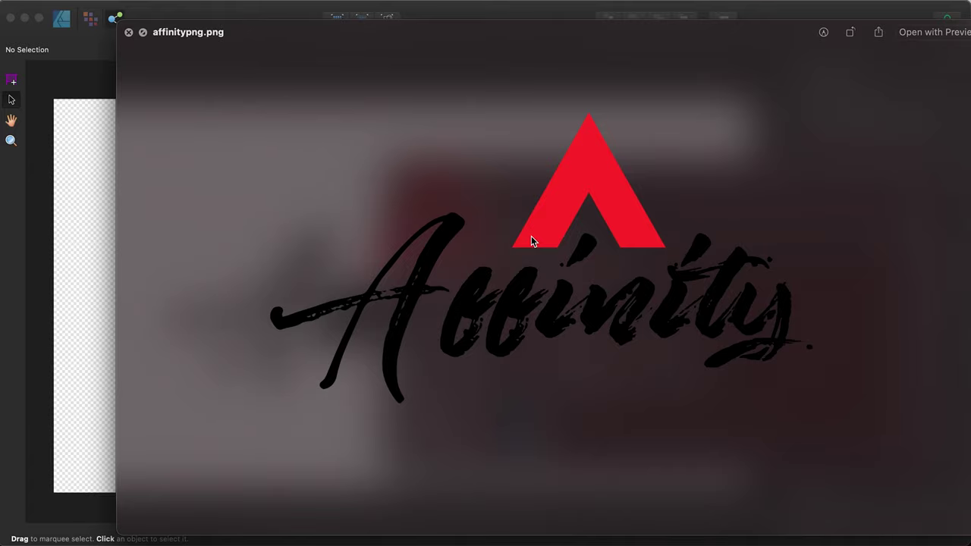
pyautogui.press('space')
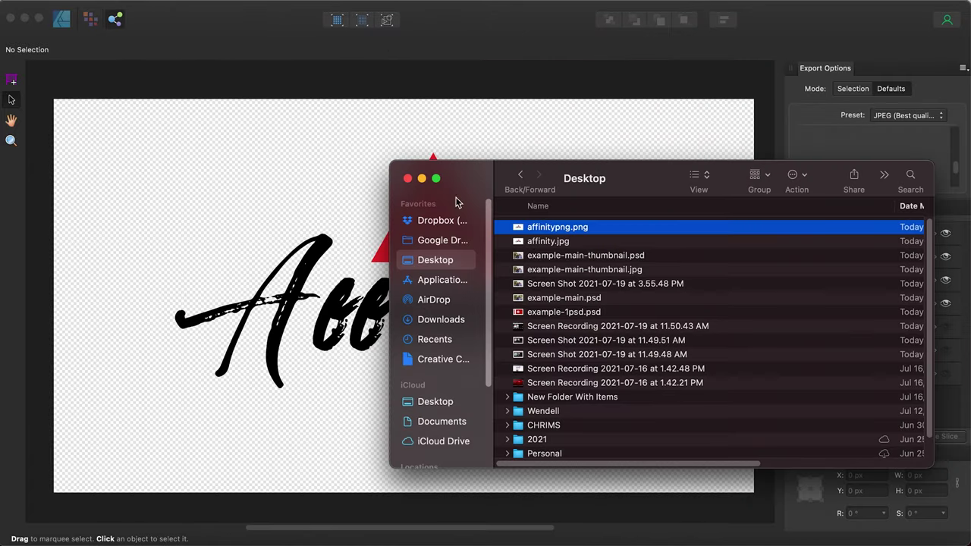
pyautogui.click(406, 179)
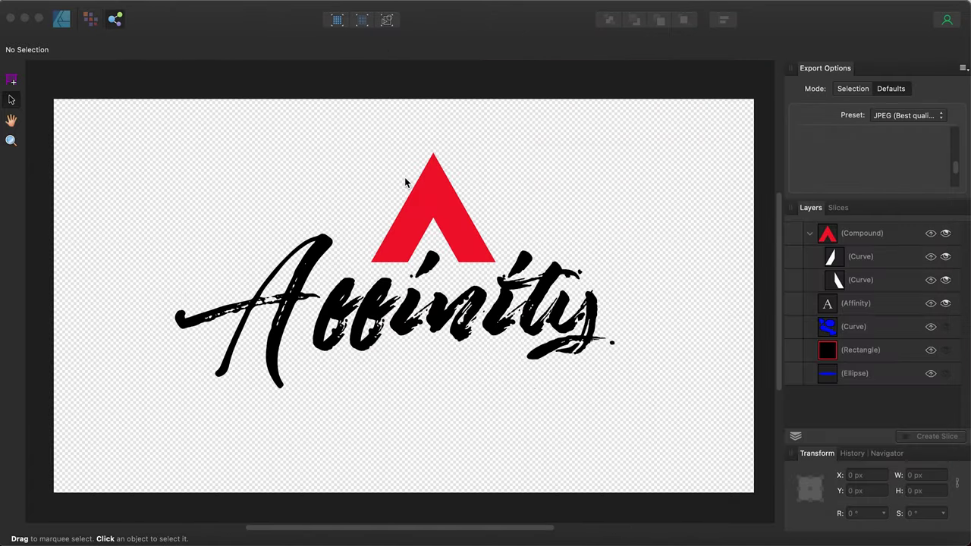